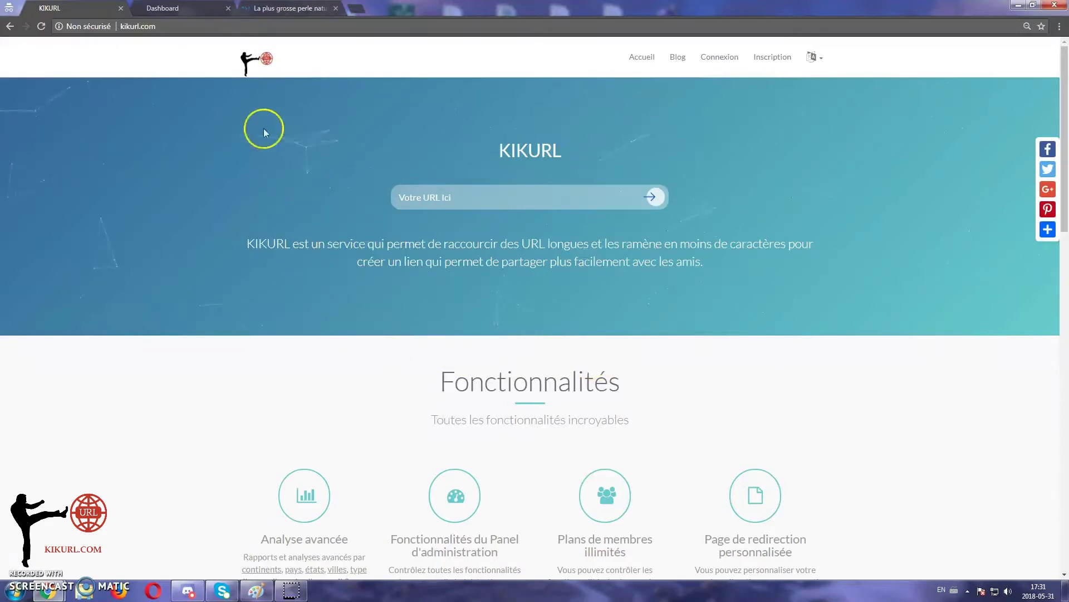
# Step: Look through the features listed under Fonctionnalités on the KIKURL home page
pyautogui.scroll(-2, 263, 278)
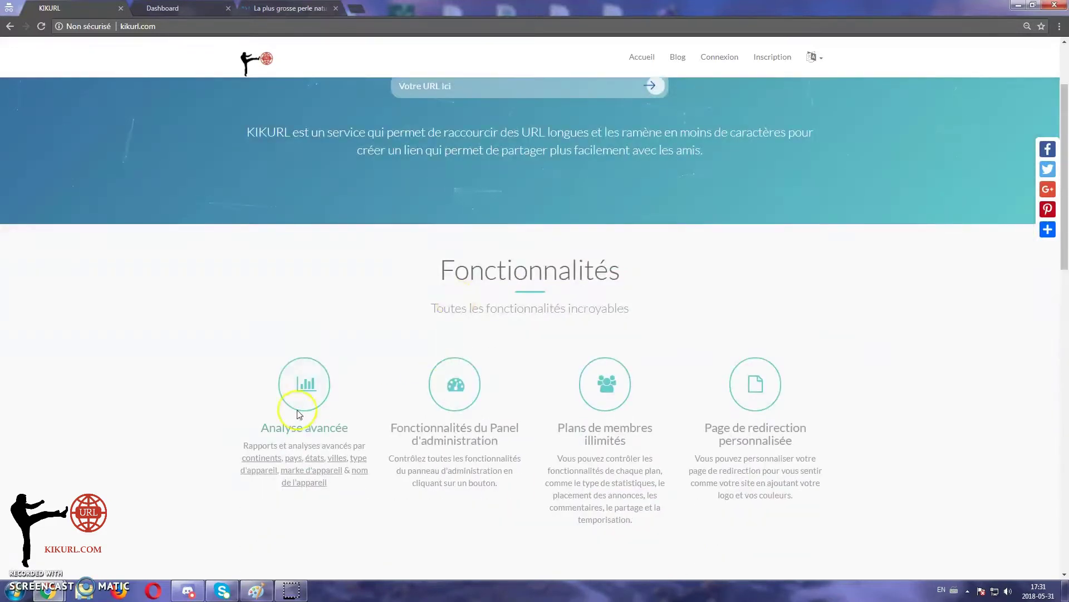
pyautogui.scroll(-4, 295, 351)
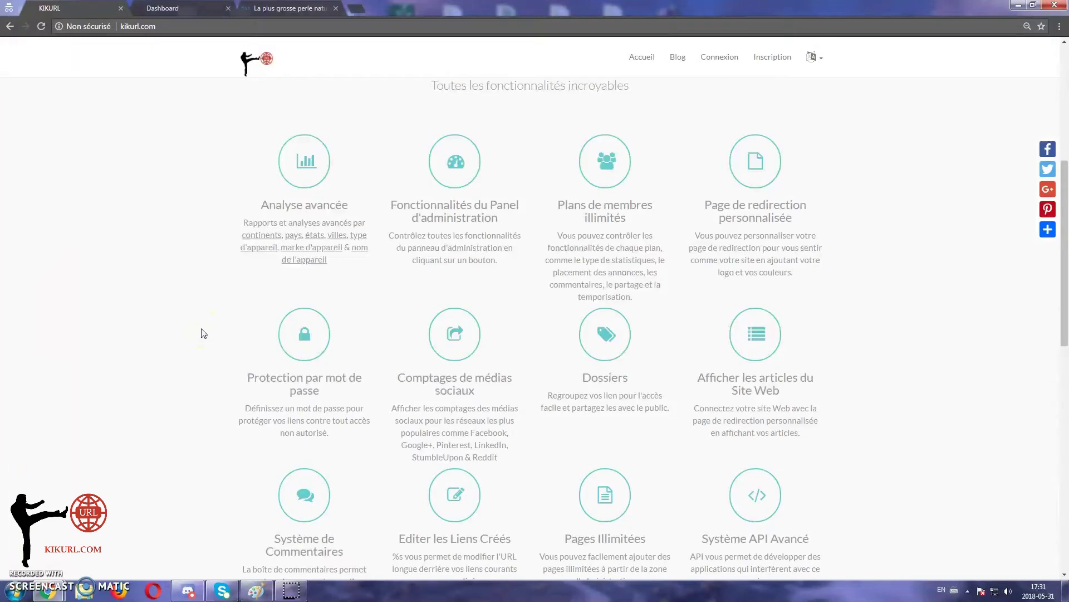
pyautogui.scroll(-1, 202, 333)
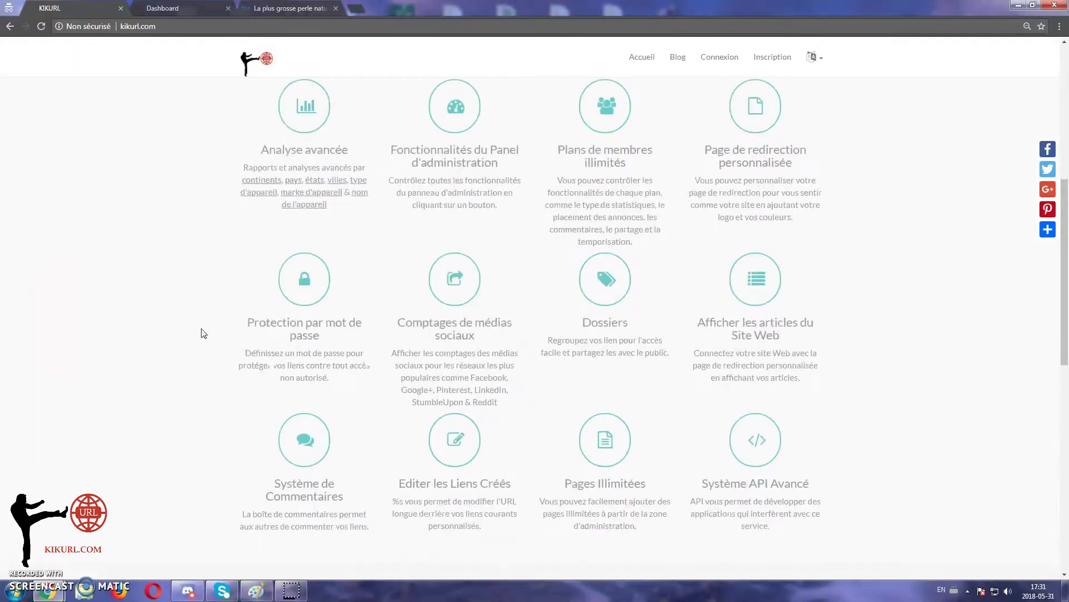
pyautogui.scroll(1, 257, 167)
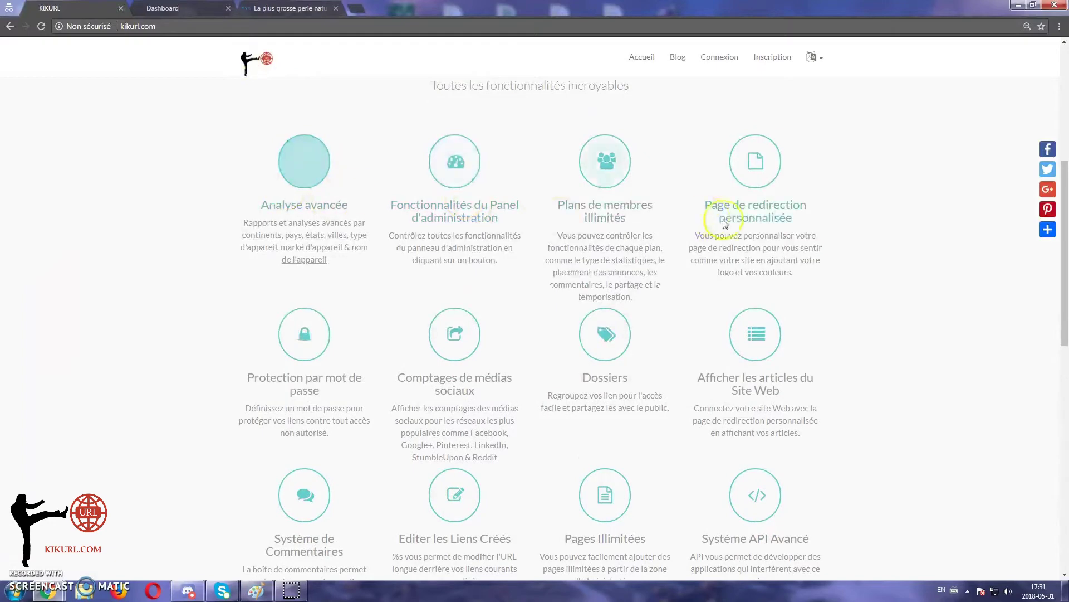
pyautogui.scroll(-1, 279, 163)
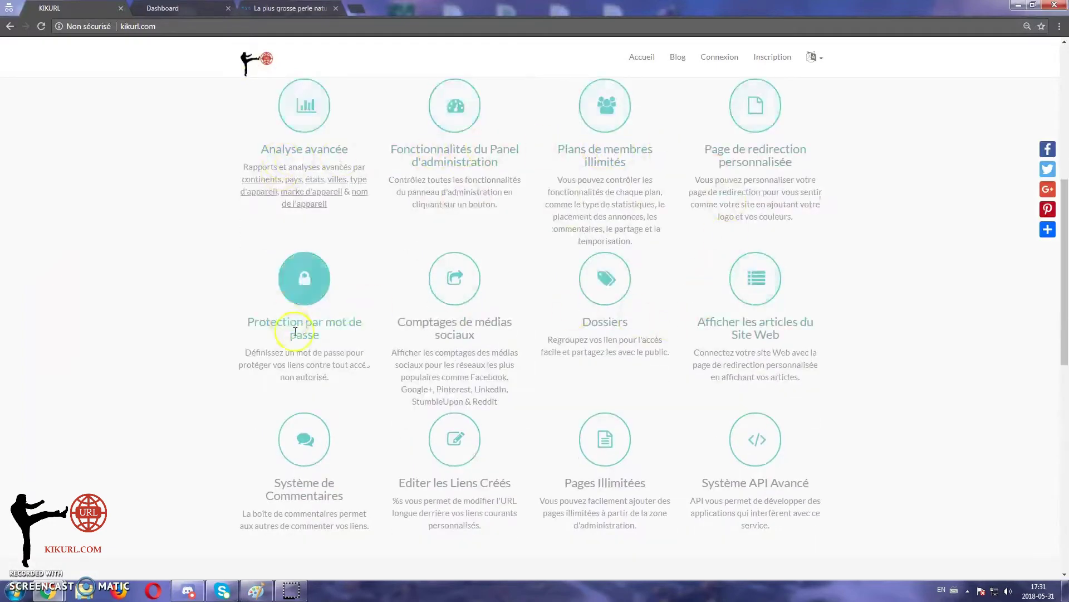
pyautogui.scroll(-1, 295, 356)
pyautogui.scroll(5, 629, 218)
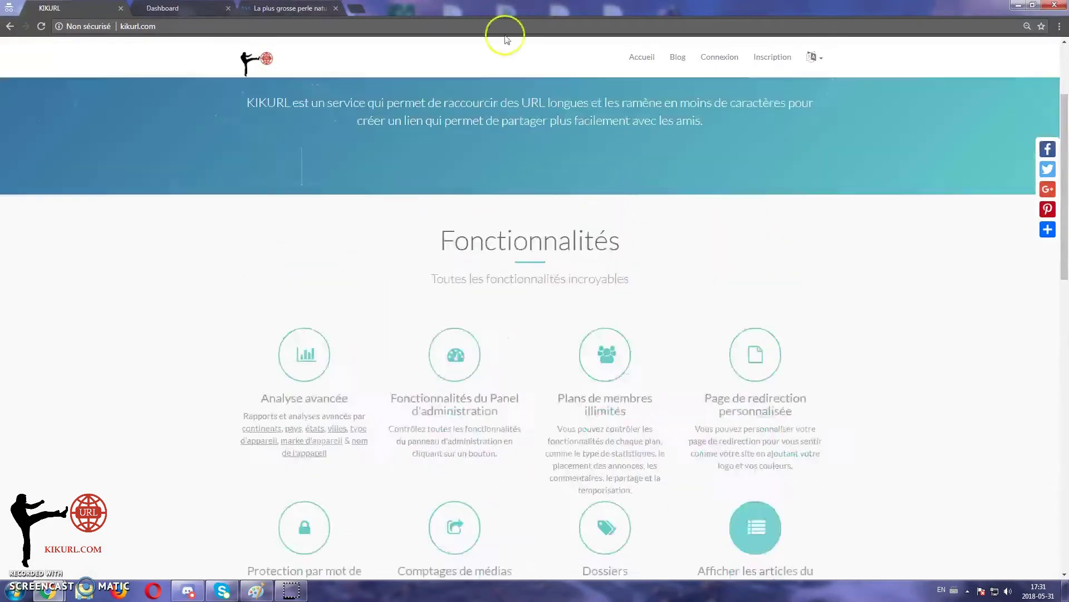
# Step: Switch to the member dashboard and review its totals, announcements, May 2018 statistics and short URL lists
pyautogui.click(164, 8)
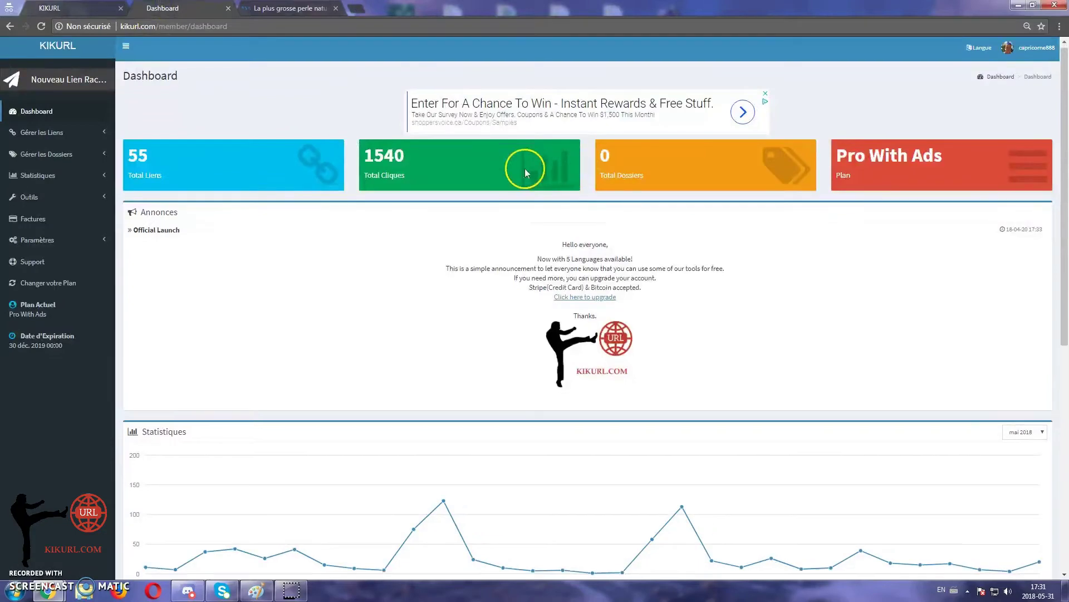
pyautogui.scroll(-3, 363, 191)
pyautogui.scroll(-4, 368, 197)
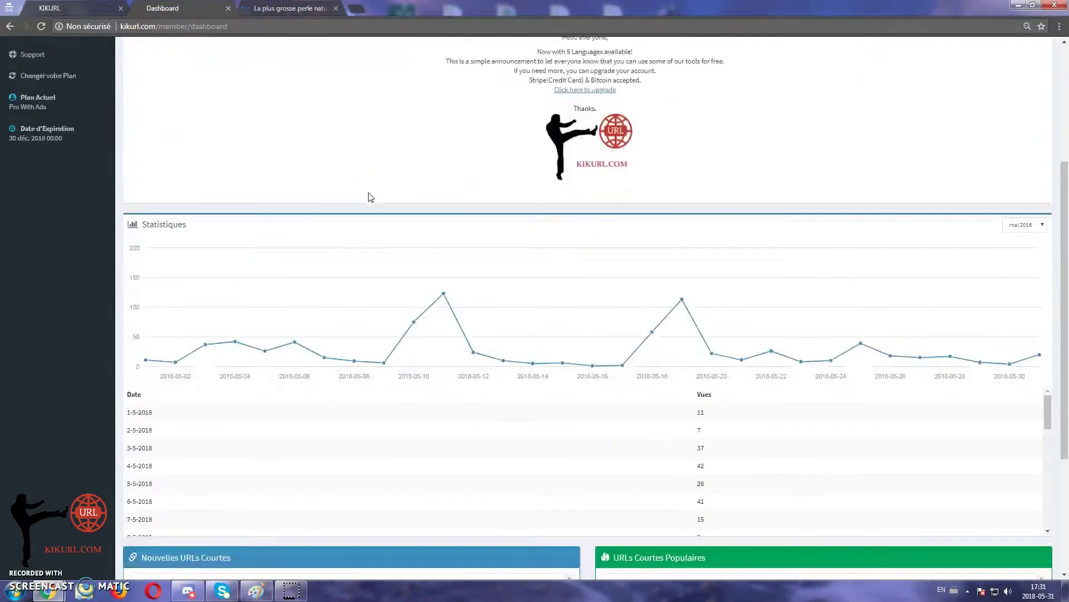
pyautogui.scroll(7, 371, 198)
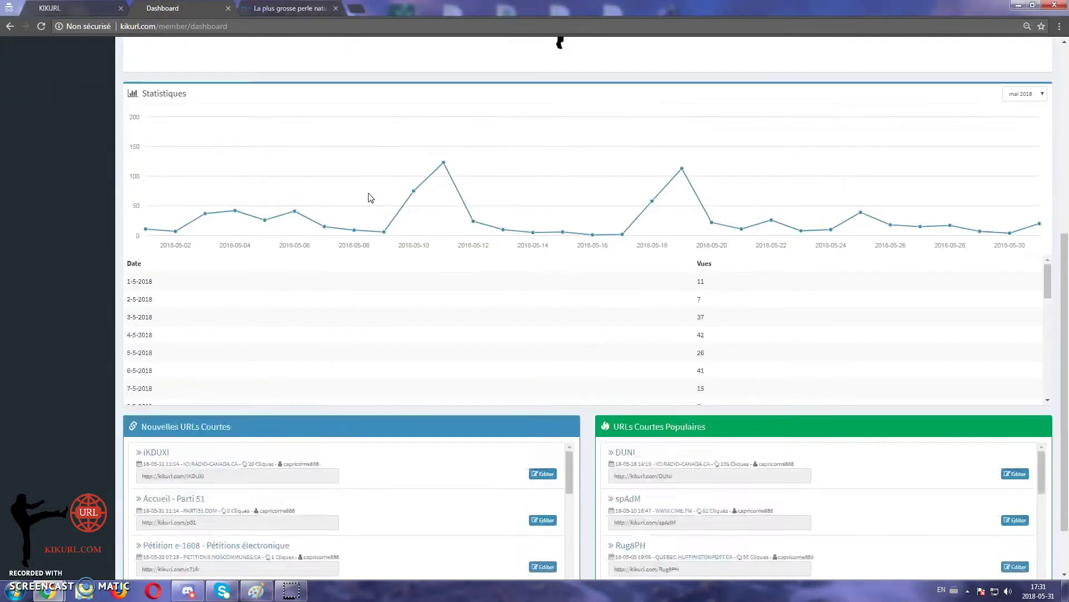
pyautogui.scroll(-2, 314, 273)
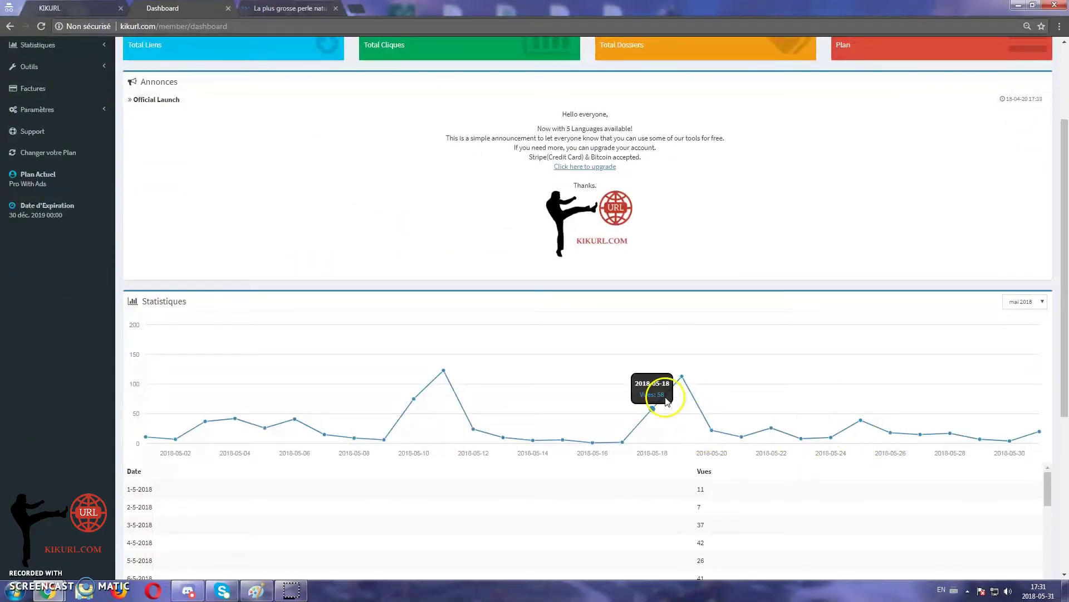
pyautogui.scroll(3, 266, 266)
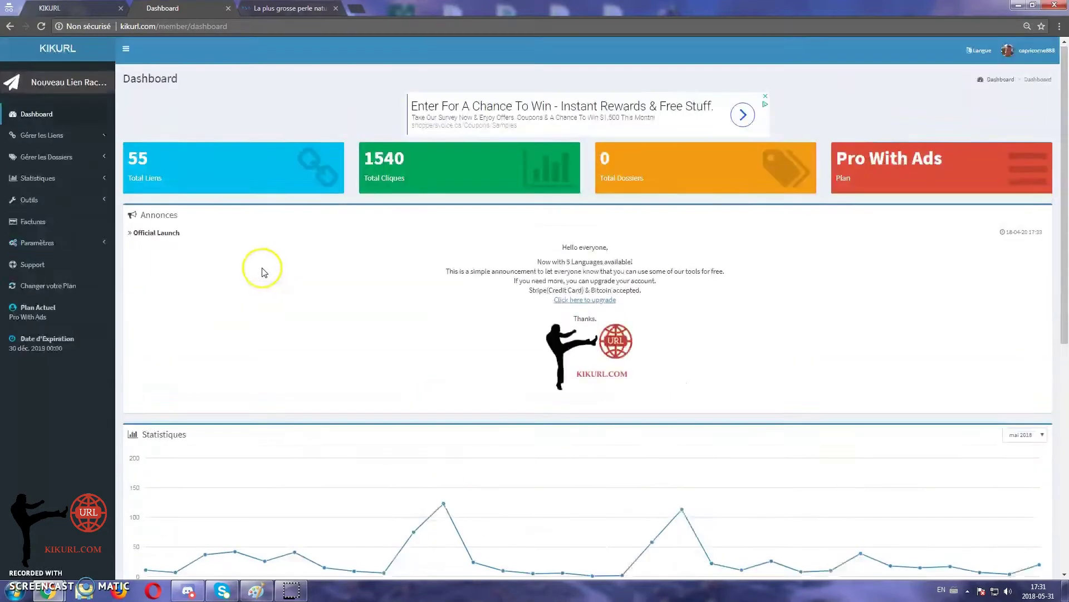
# Step: View the list of all links, and examine the Emplacement statistics, including the clicks by state
pyautogui.click(55, 142)
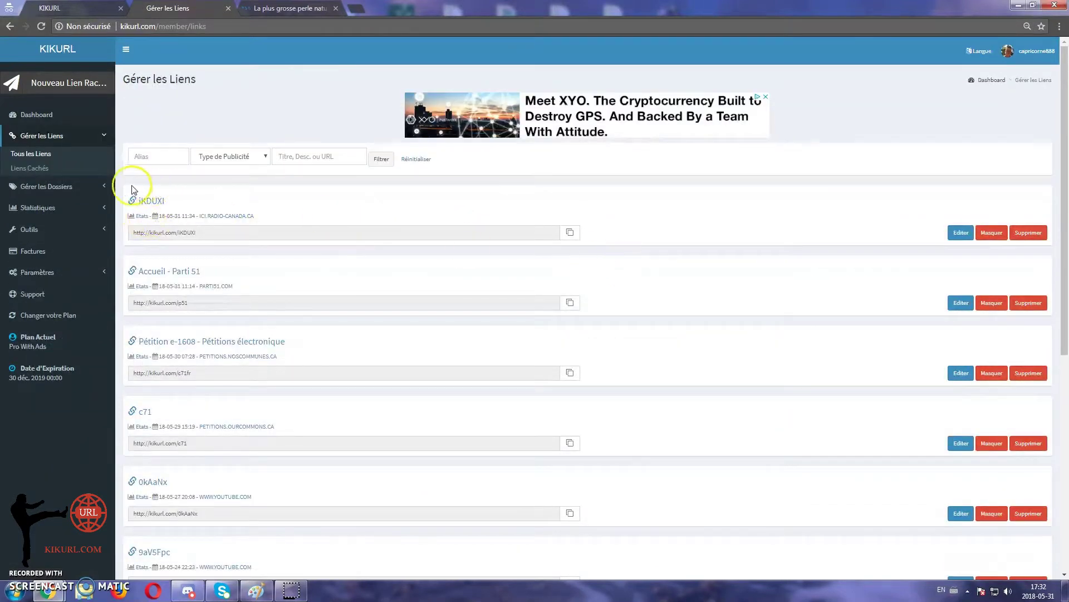
pyautogui.click(44, 207)
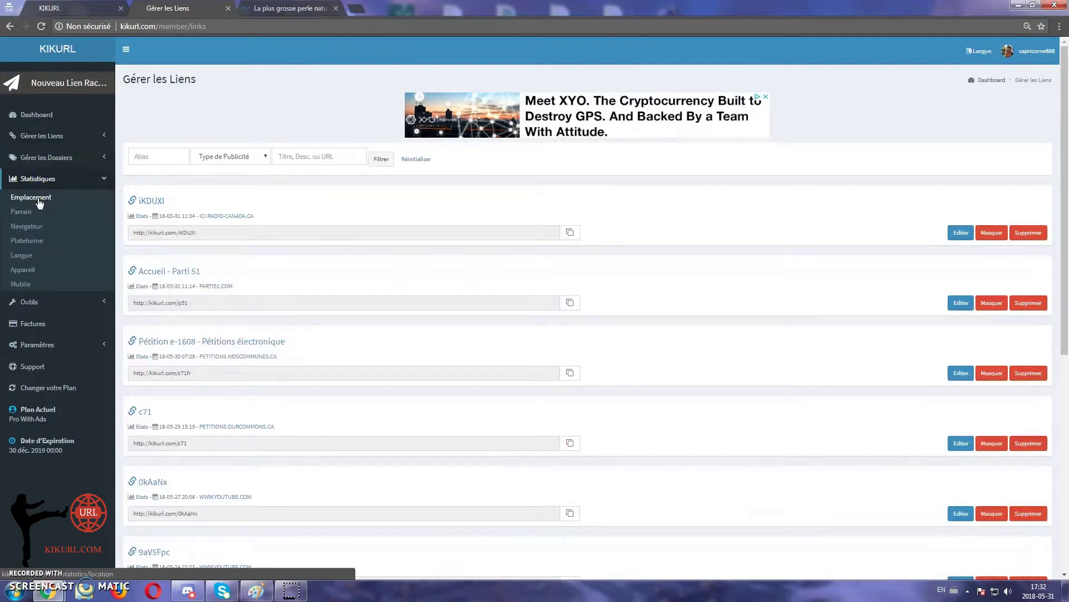
pyautogui.click(38, 198)
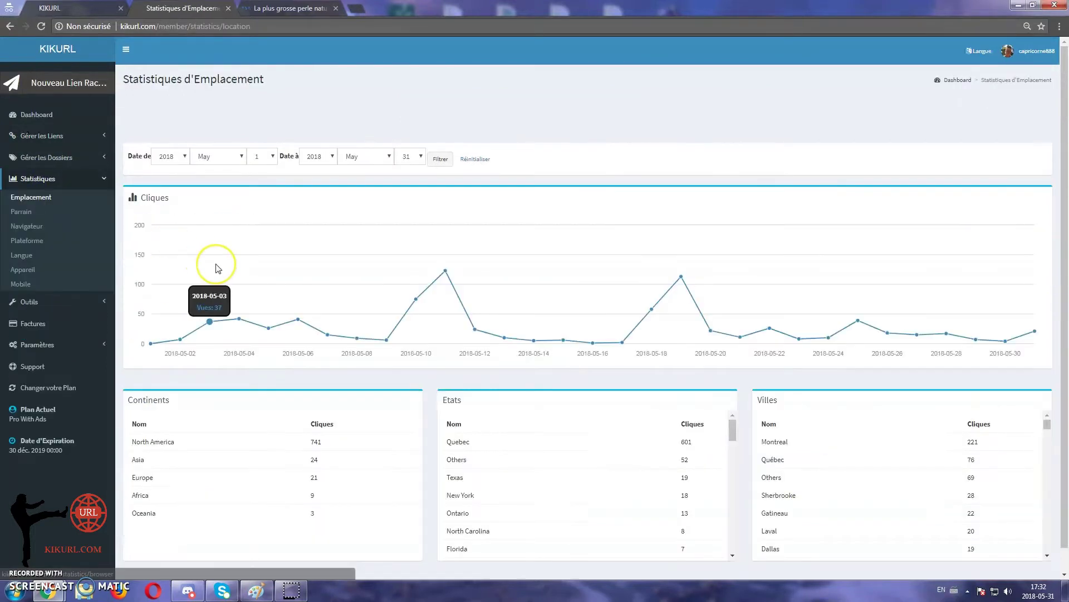
pyautogui.scroll(-1, 218, 268)
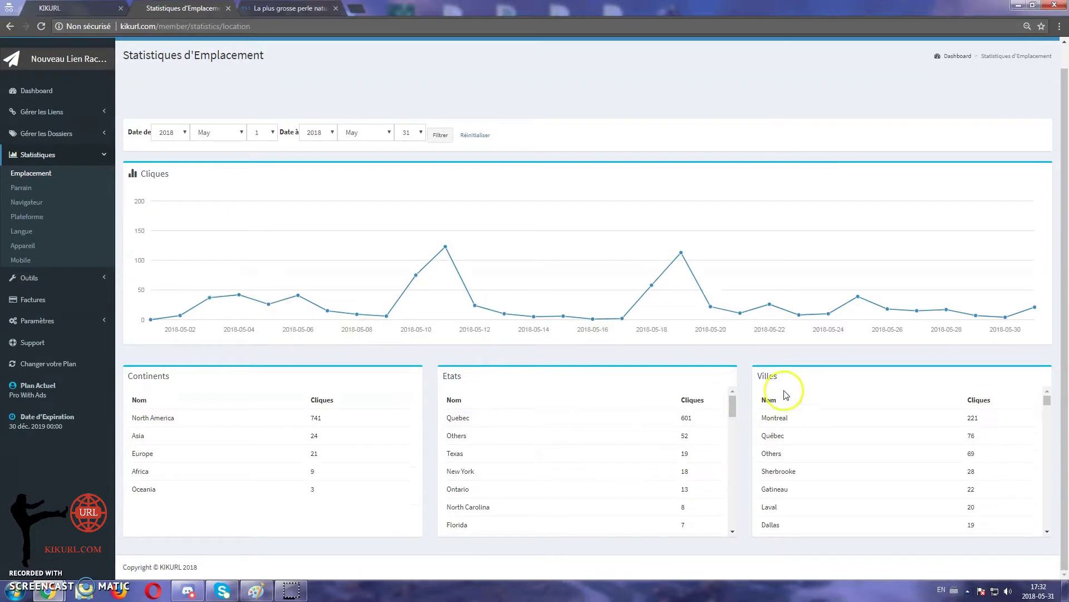
pyautogui.scroll(-4, 481, 435)
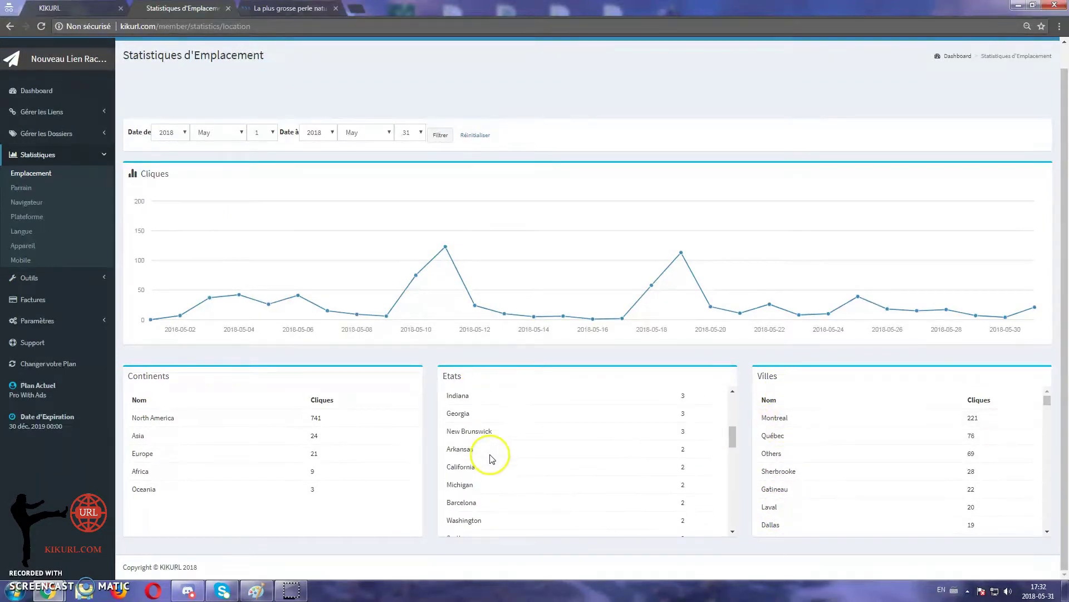
pyautogui.scroll(-5, 544, 454)
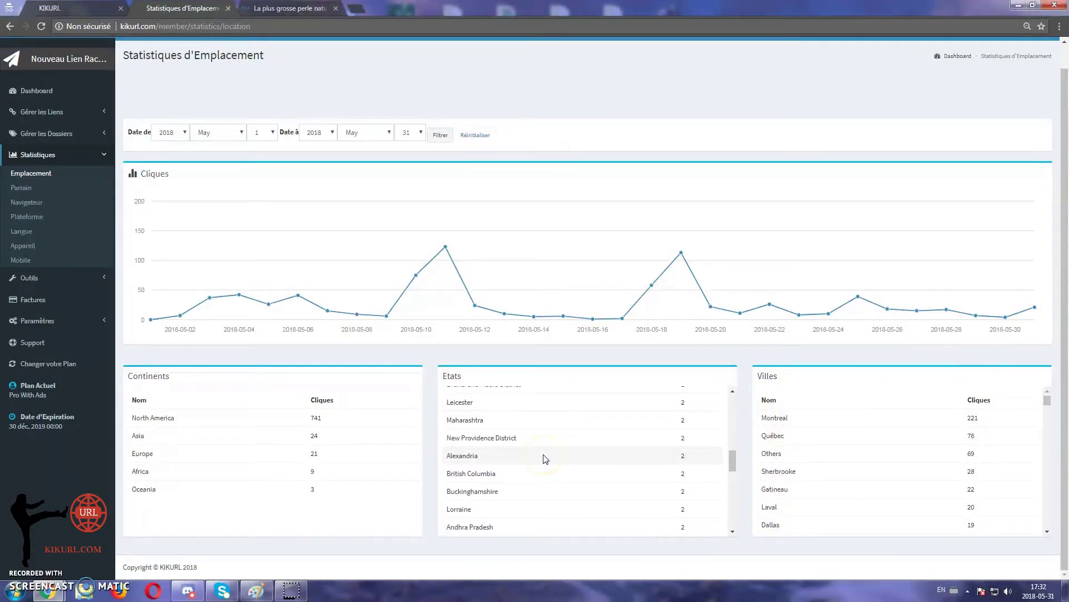
pyautogui.scroll(-3, 544, 454)
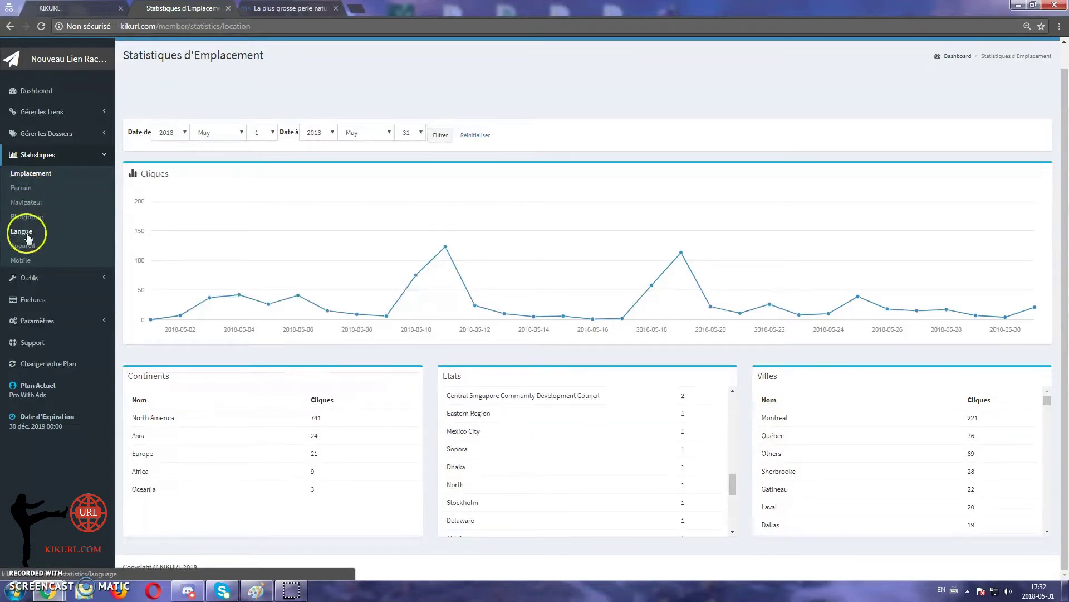
# Step: Look at the folder management options and open the Lien Rapide tool page
pyautogui.click(44, 138)
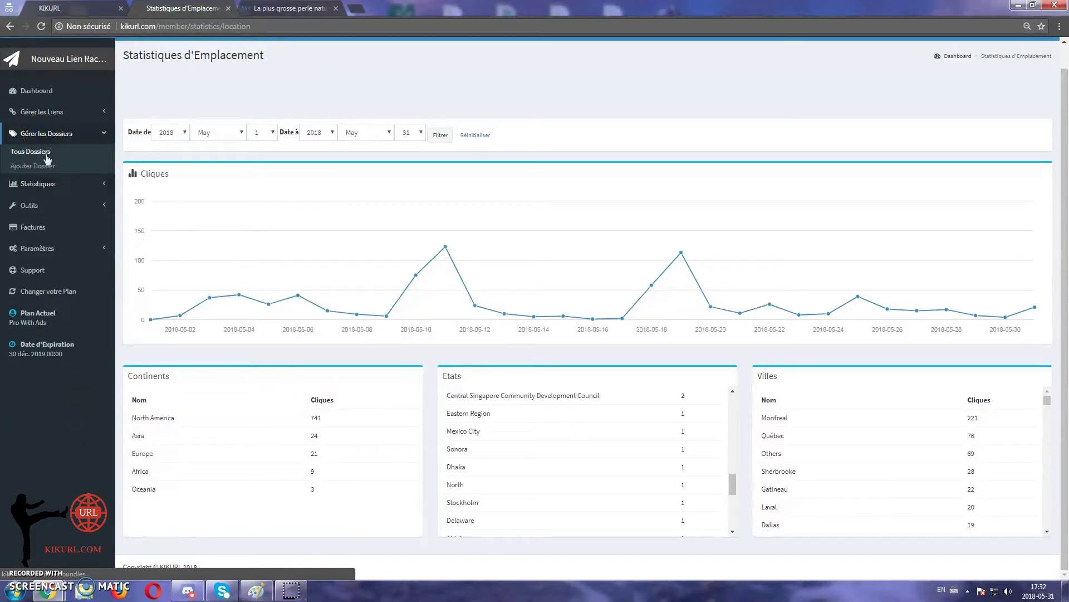
pyautogui.click(36, 164)
pyautogui.click(49, 210)
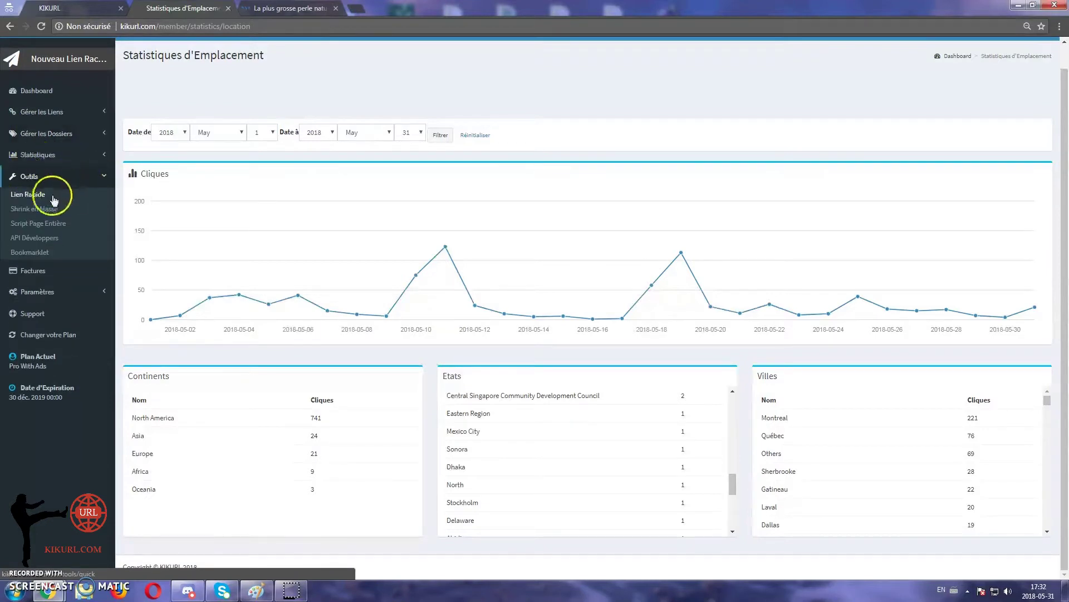
pyautogui.click(30, 194)
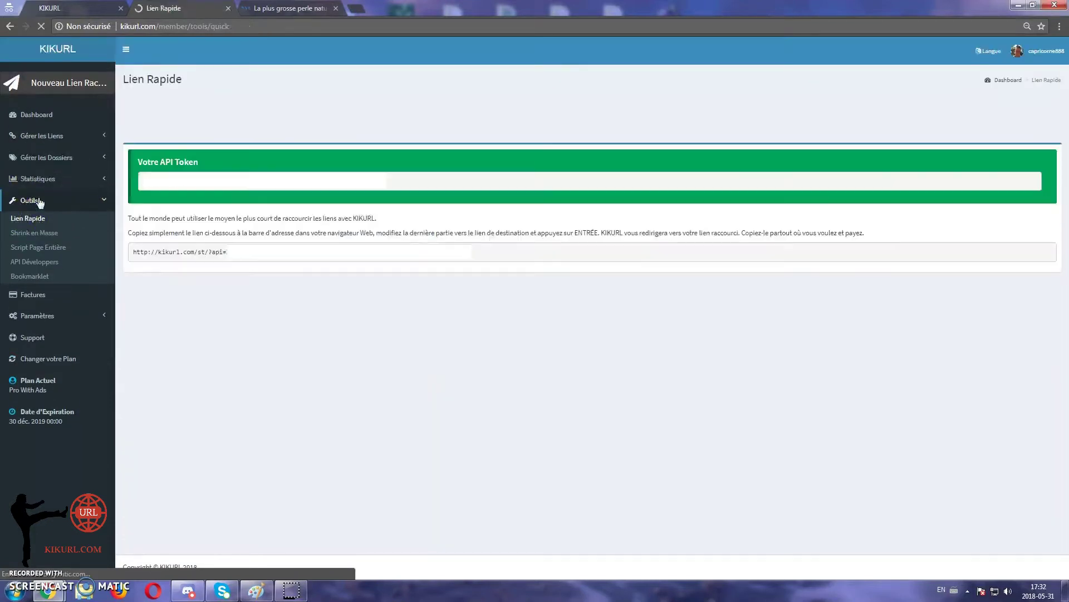
# Step: Look over the available statistics categories and open the Script Page Entière tool page
pyautogui.click(23, 178)
pyautogui.click(29, 443)
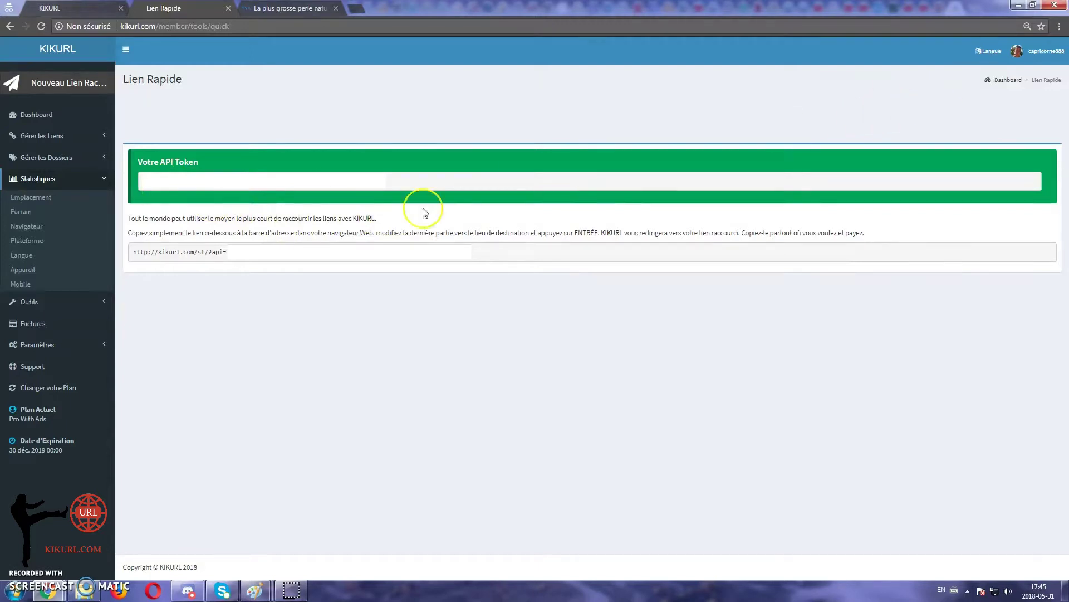
pyautogui.click(134, 250)
pyautogui.click(35, 303)
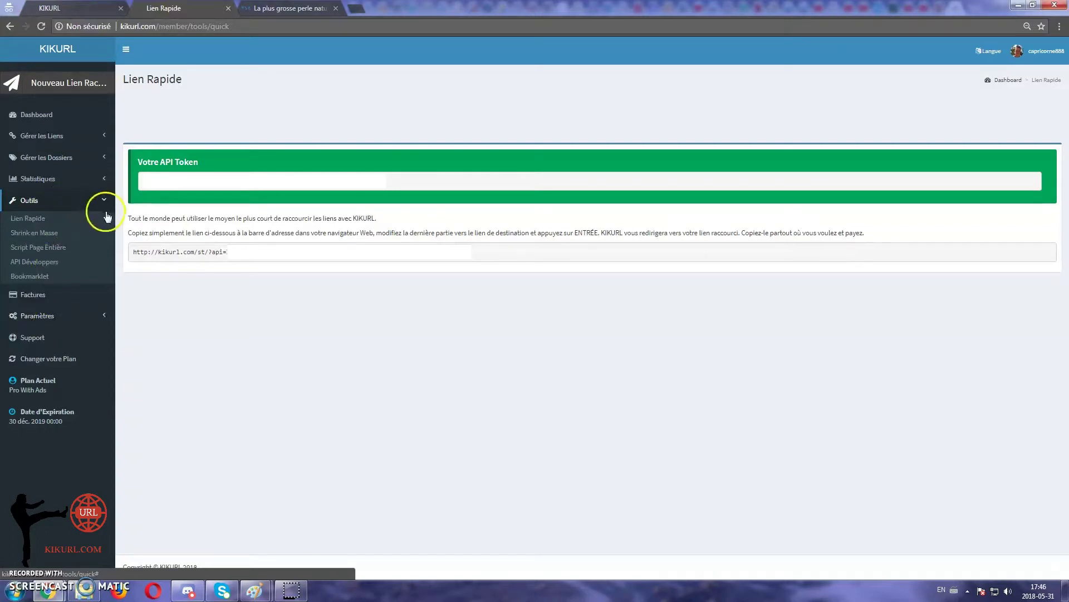
pyautogui.click(49, 249)
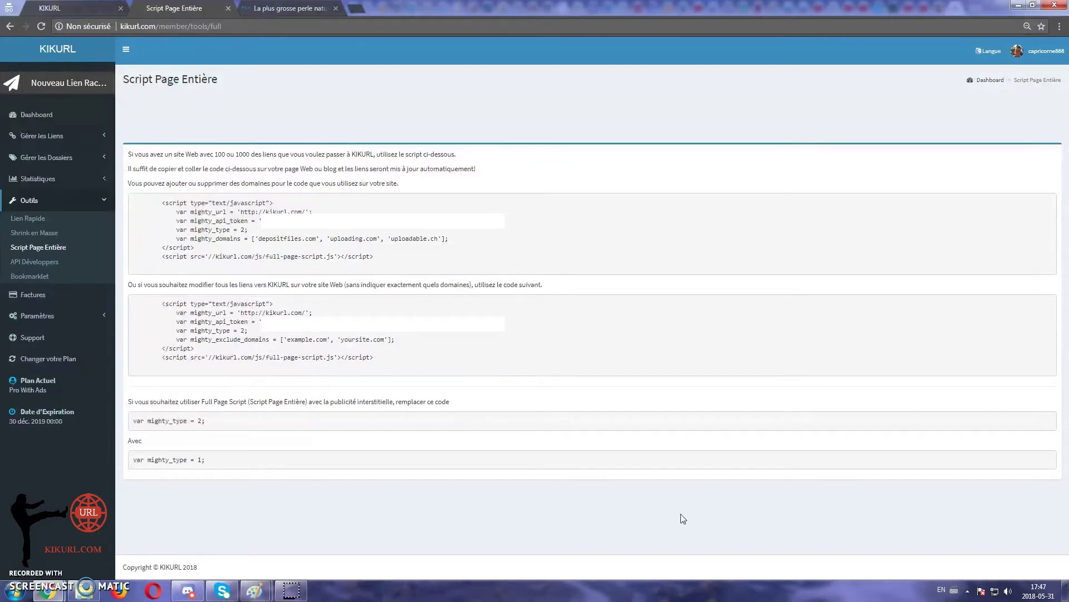
pyautogui.click(587, 477)
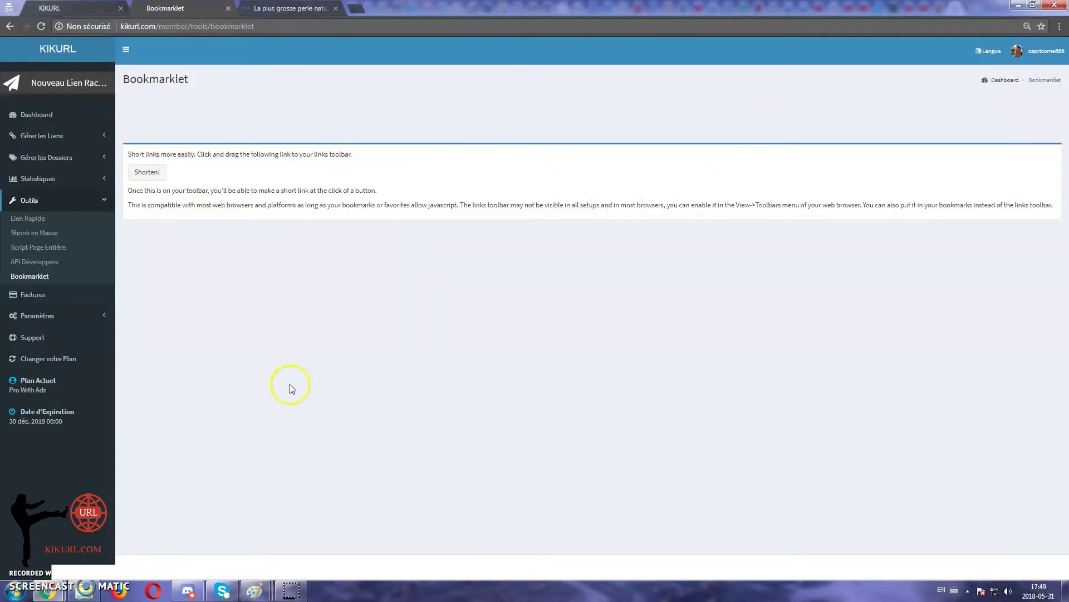
# Step: Open the statistics page of the iKDUXI link from the list of all links and reload it
pyautogui.click(60, 139)
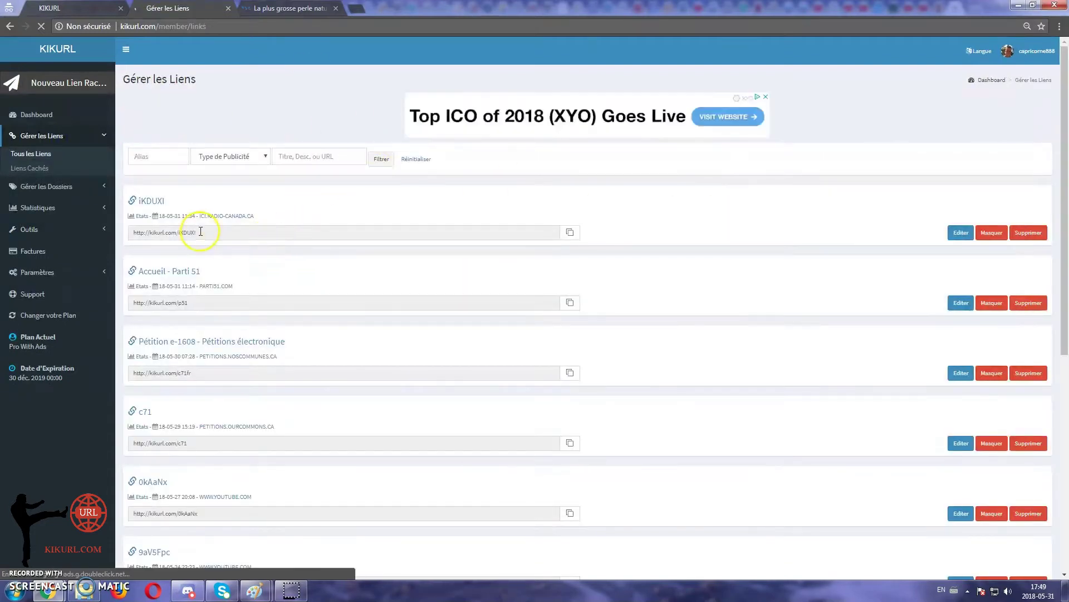
pyautogui.scroll(-1, 200, 231)
pyautogui.click(143, 152)
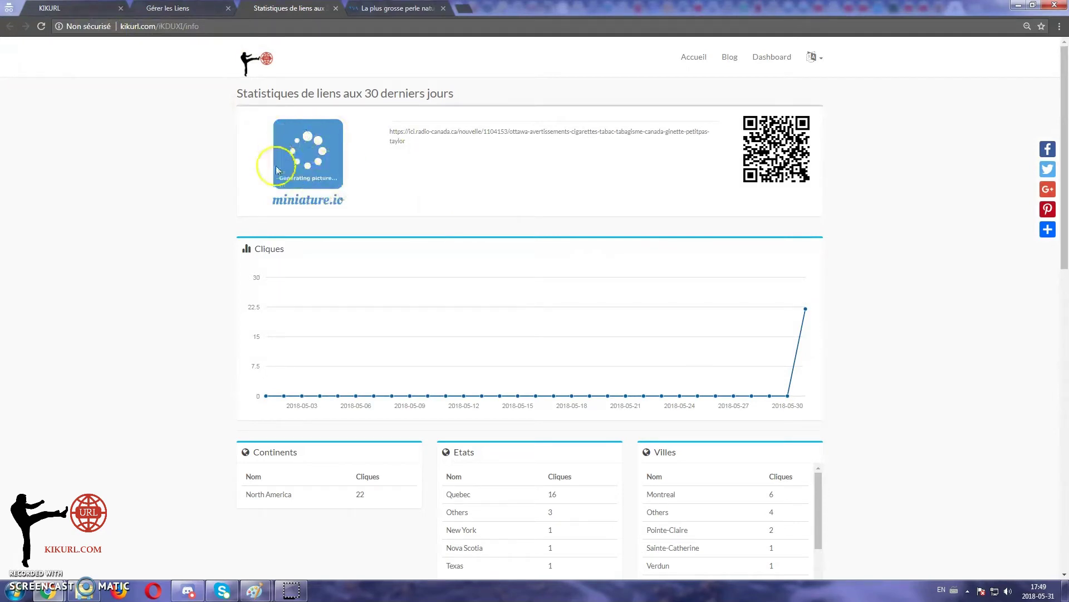
pyautogui.click(42, 27)
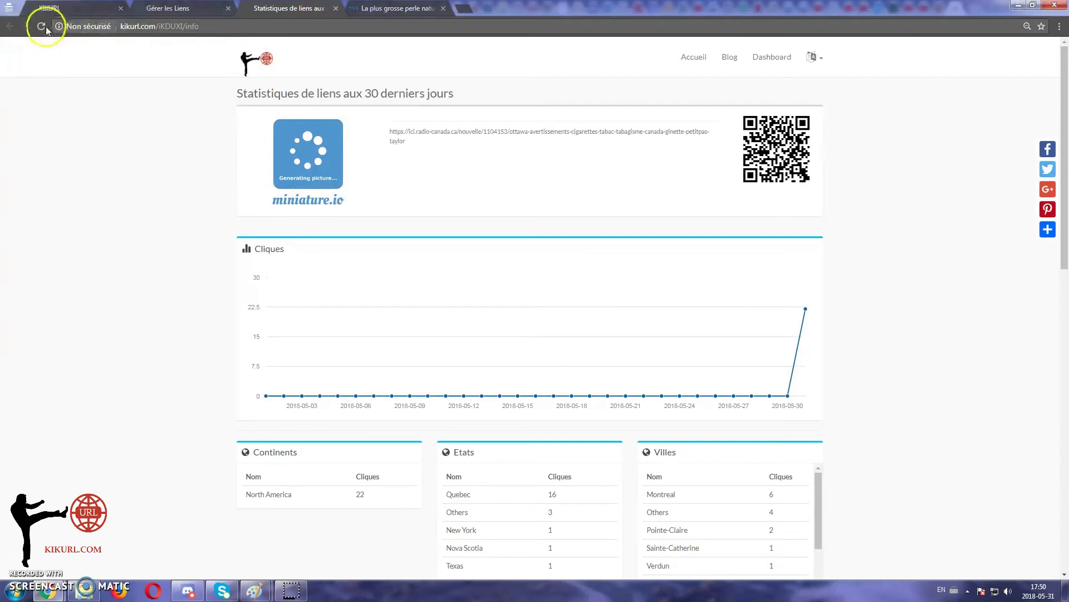
pyautogui.click(42, 26)
# Step: Examine the iKDUXI link's clicks by location, referrer and browser, and inspect the chart point for 2018-05-31
pyautogui.scroll(-3, 312, 162)
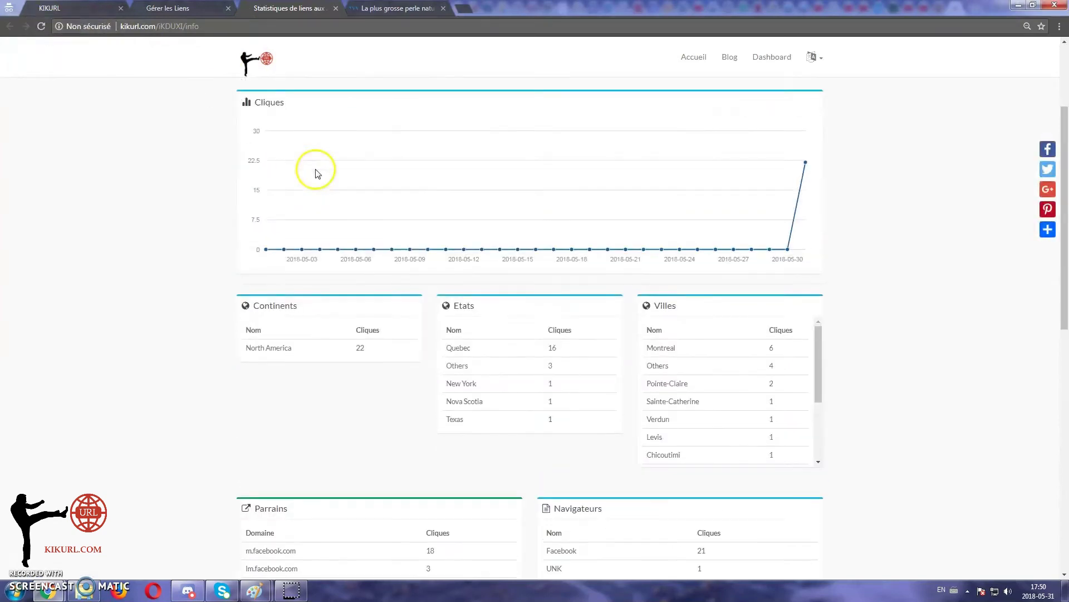
pyautogui.scroll(3, 273, 155)
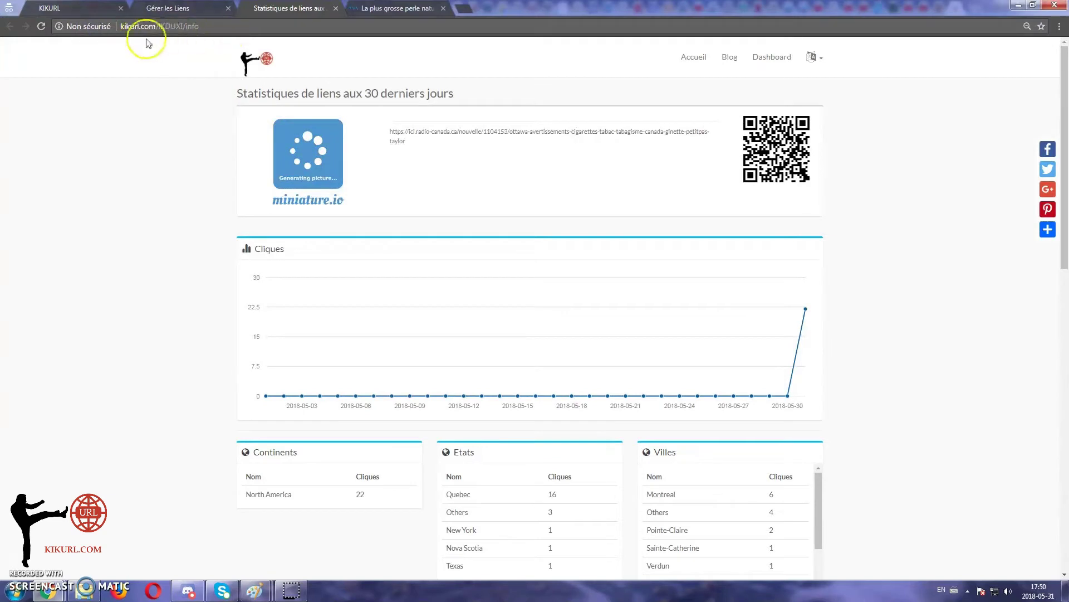
pyautogui.scroll(-3, 209, 126)
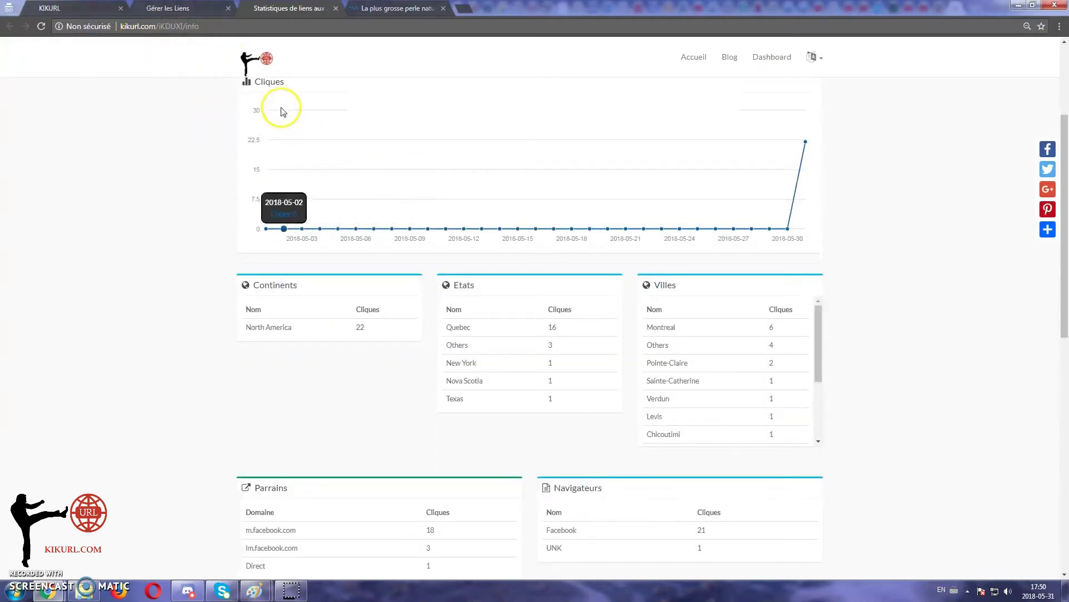
pyautogui.scroll(1, 287, 139)
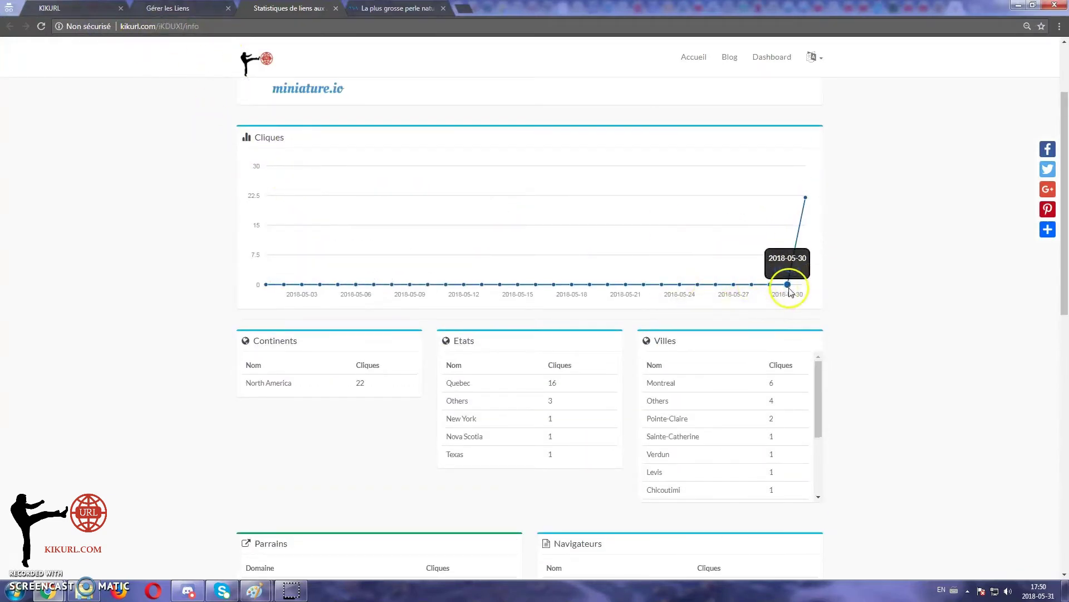
pyautogui.moveTo(807, 200)
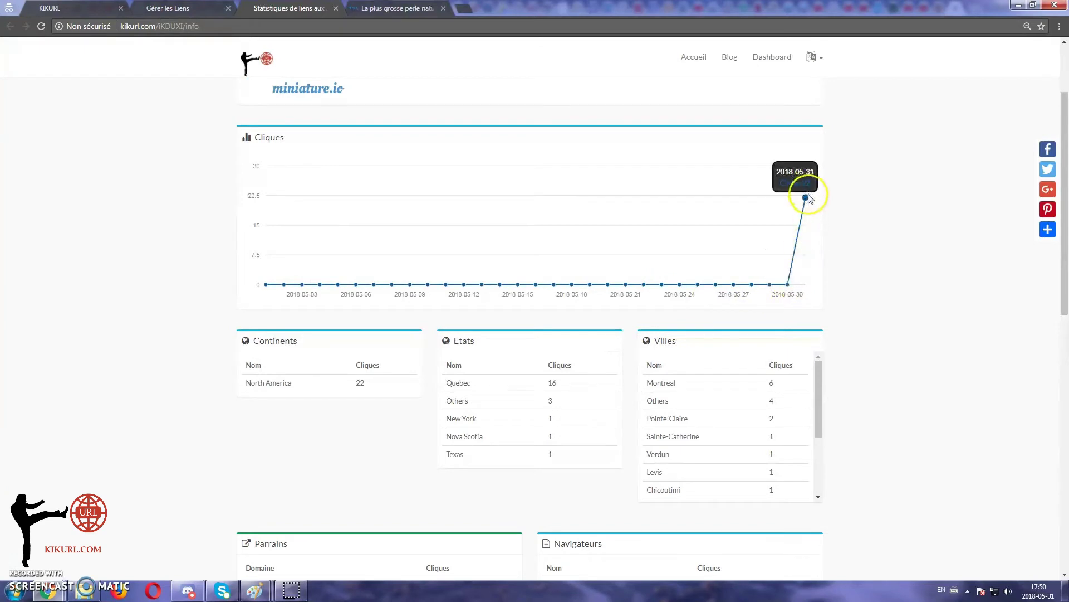
pyautogui.scroll(1, 663, 262)
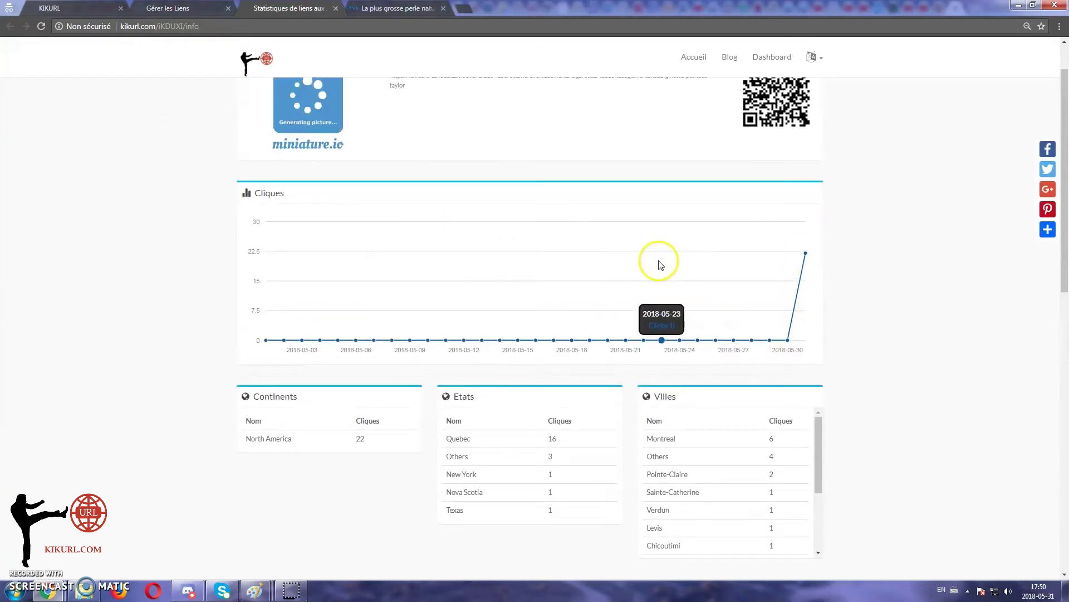
pyautogui.moveTo(805, 351)
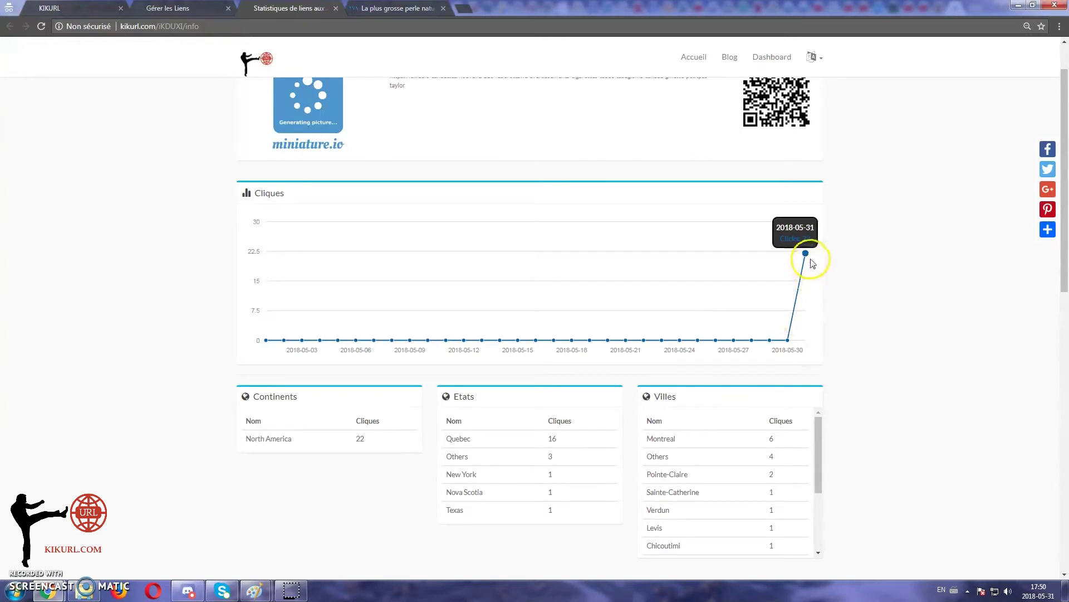
# Step: Examine the link's clicks by continent, state, referrer, browser, social network, platform, language and mobile device
pyautogui.scroll(-2, 804, 353)
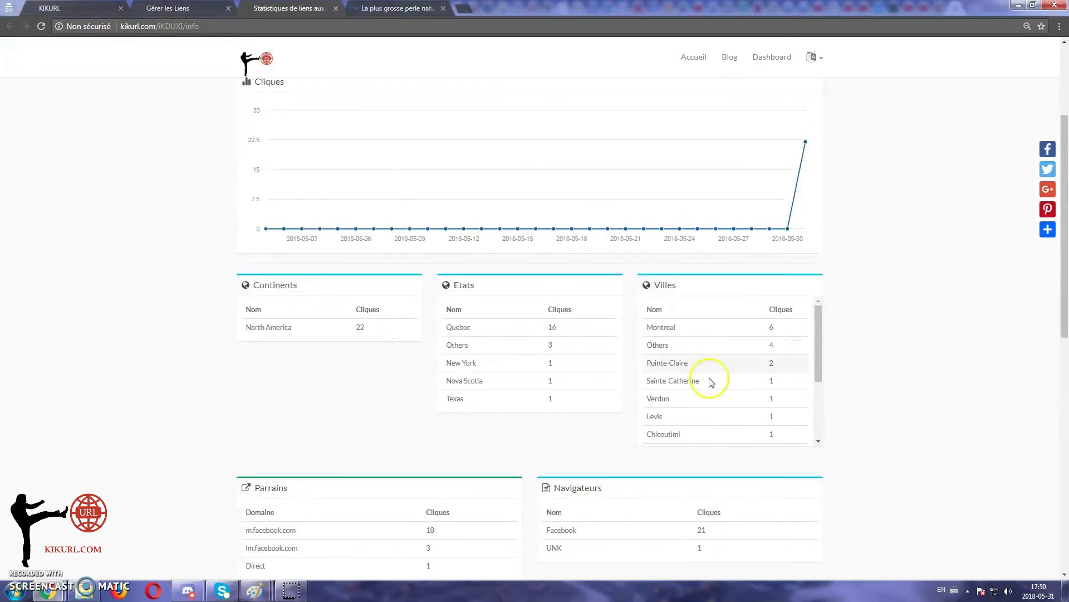
pyautogui.doubleClick(359, 327)
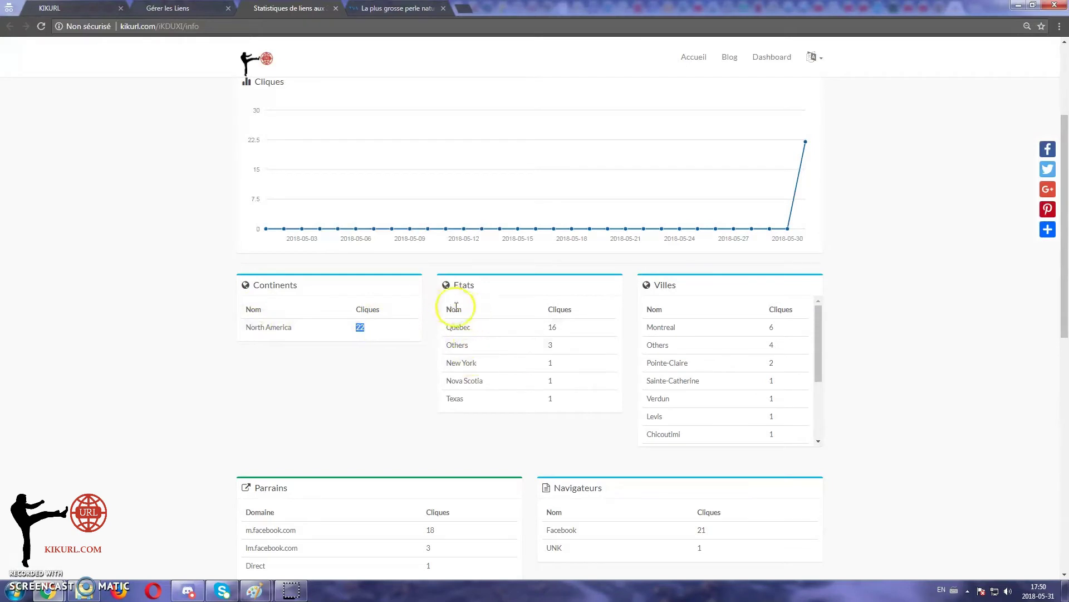
pyautogui.scroll(-2, 283, 524)
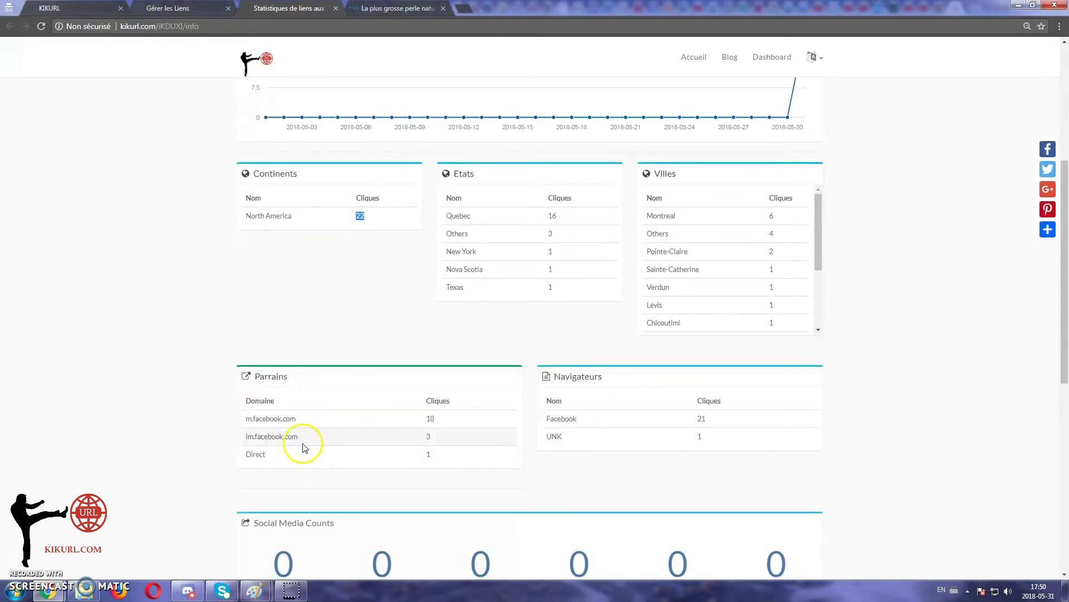
pyautogui.scroll(-2, 456, 408)
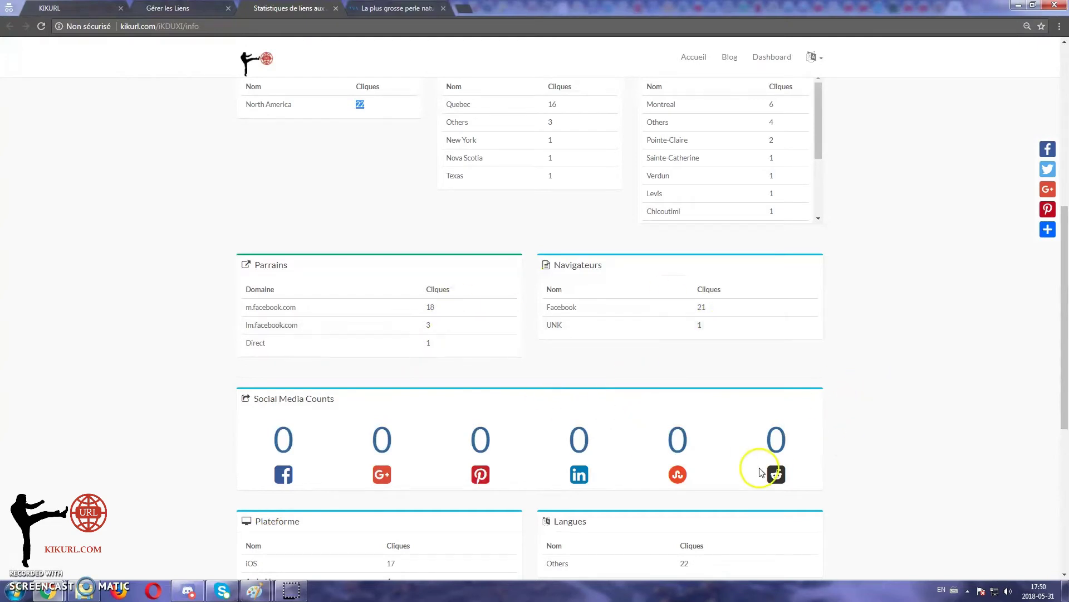
pyautogui.scroll(-2, 762, 470)
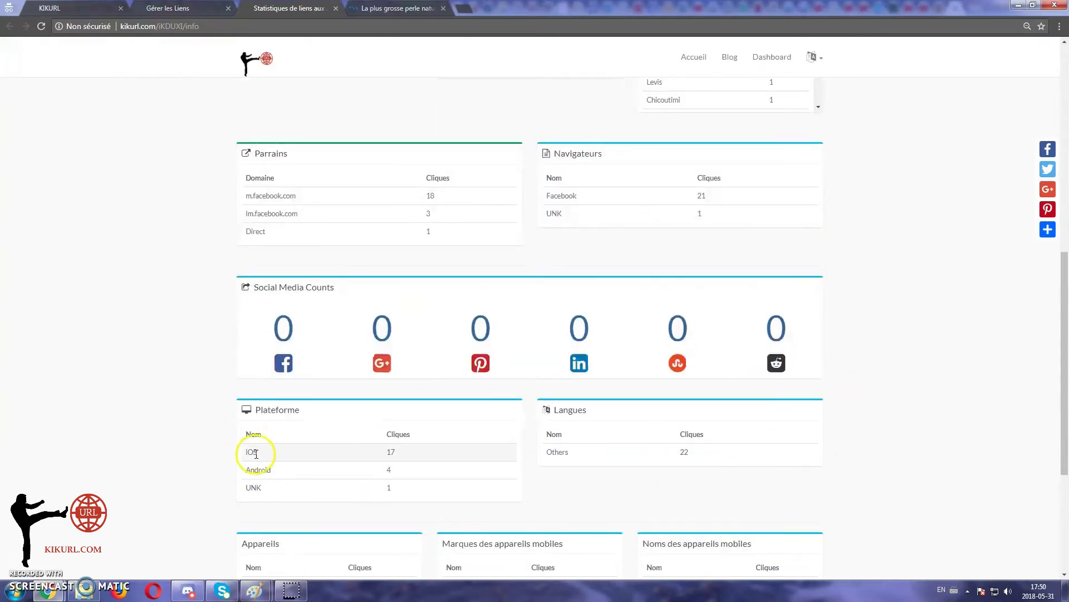
pyautogui.moveTo(269, 449); pyautogui.dragTo(180, 466)
pyautogui.click(210, 461)
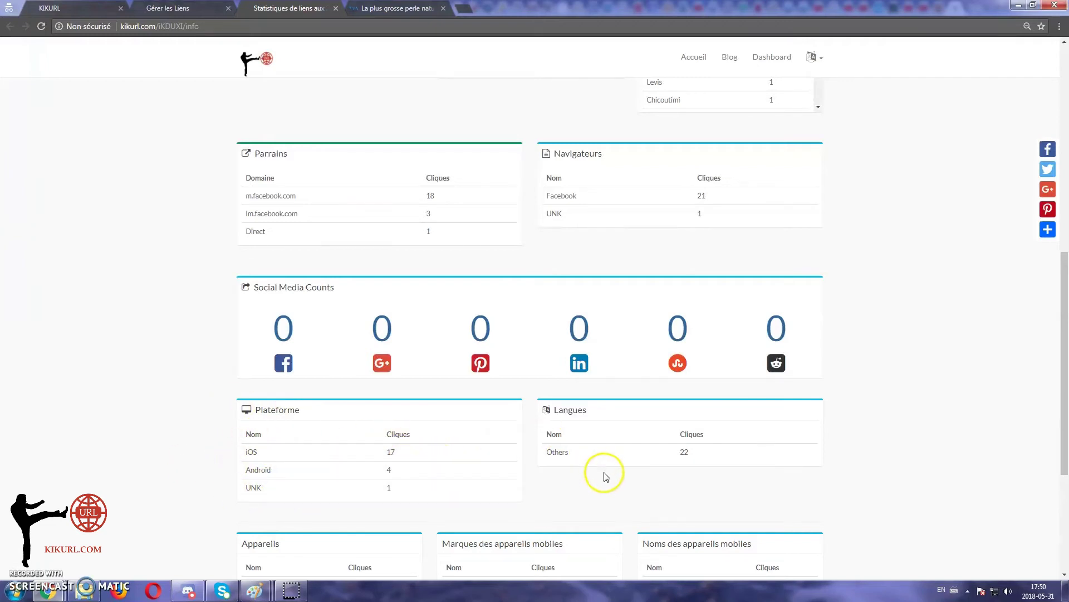
pyautogui.scroll(-2, 586, 477)
pyautogui.scroll(-1, 268, 490)
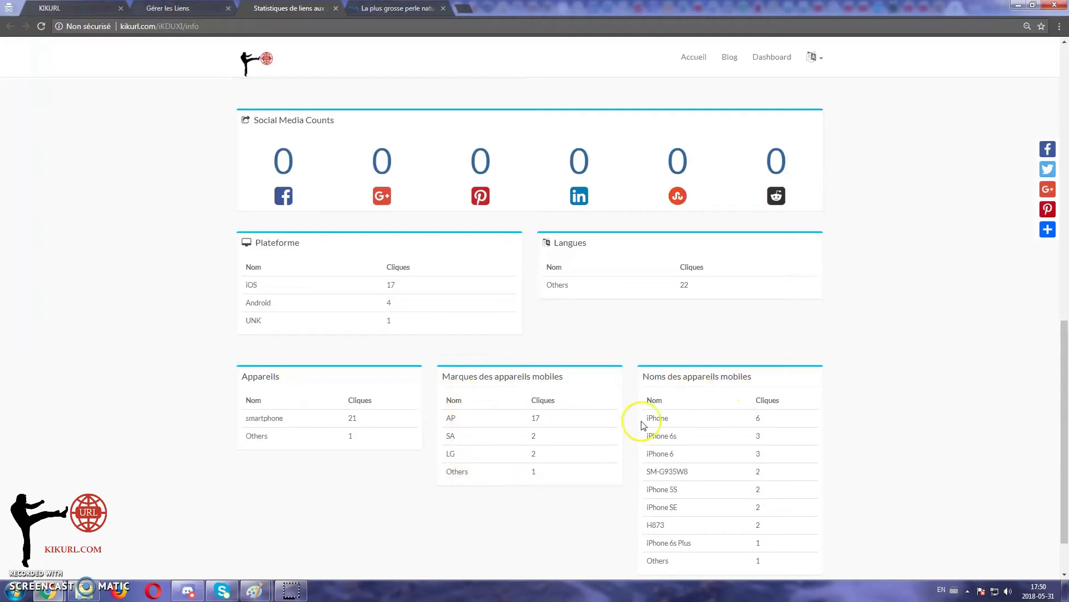
pyautogui.scroll(-1, 694, 402)
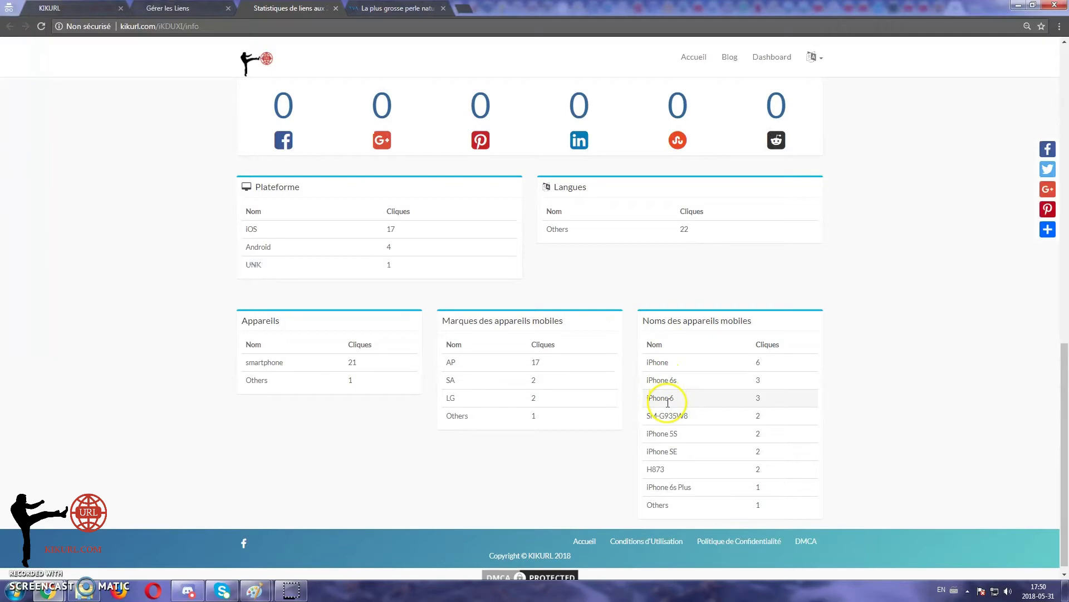
# Step: Review the cities table and the click chart again, and reload the link's statistics page
pyautogui.scroll(1, 658, 460)
pyautogui.scroll(8, 654, 455)
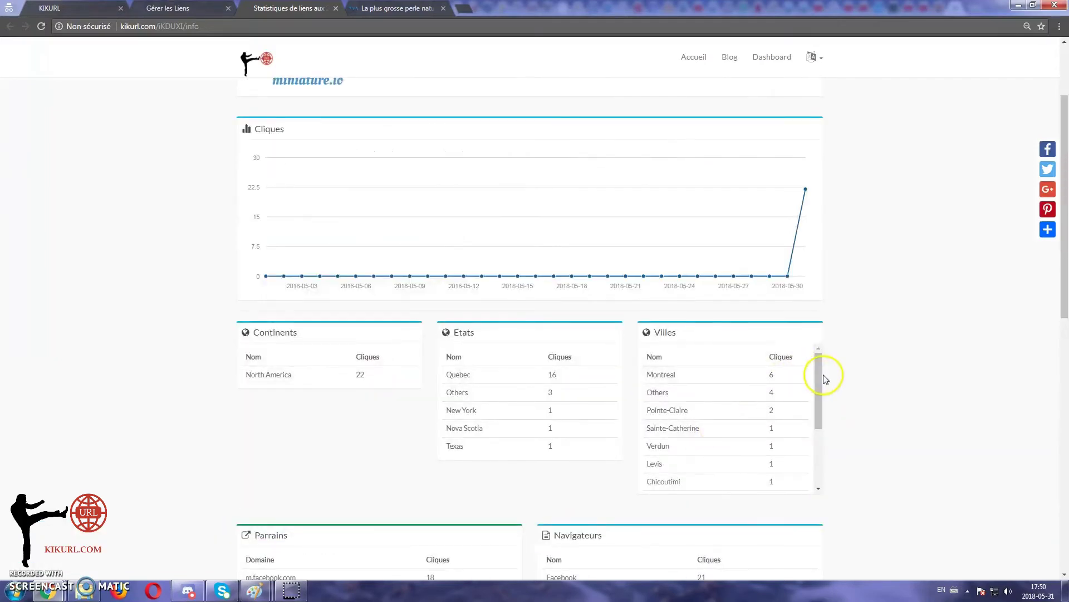
pyautogui.moveTo(818, 380)
pyautogui.mouseDown()
pyautogui.moveTo(819, 449)
pyautogui.moveTo(819, 378)
pyautogui.mouseUp()
pyautogui.scroll(2, 377, 322)
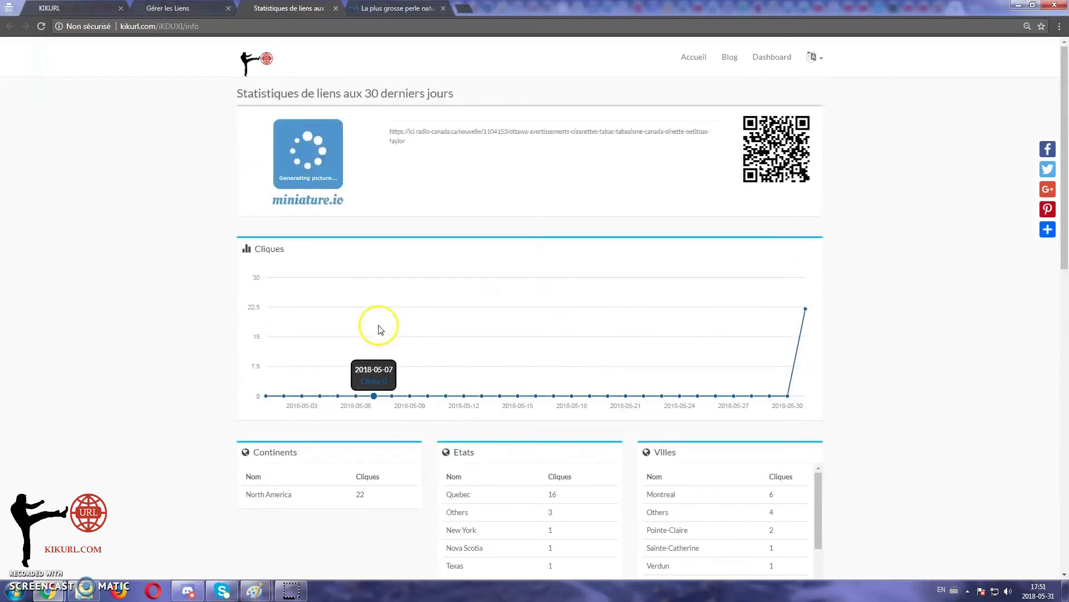
pyautogui.click(41, 26)
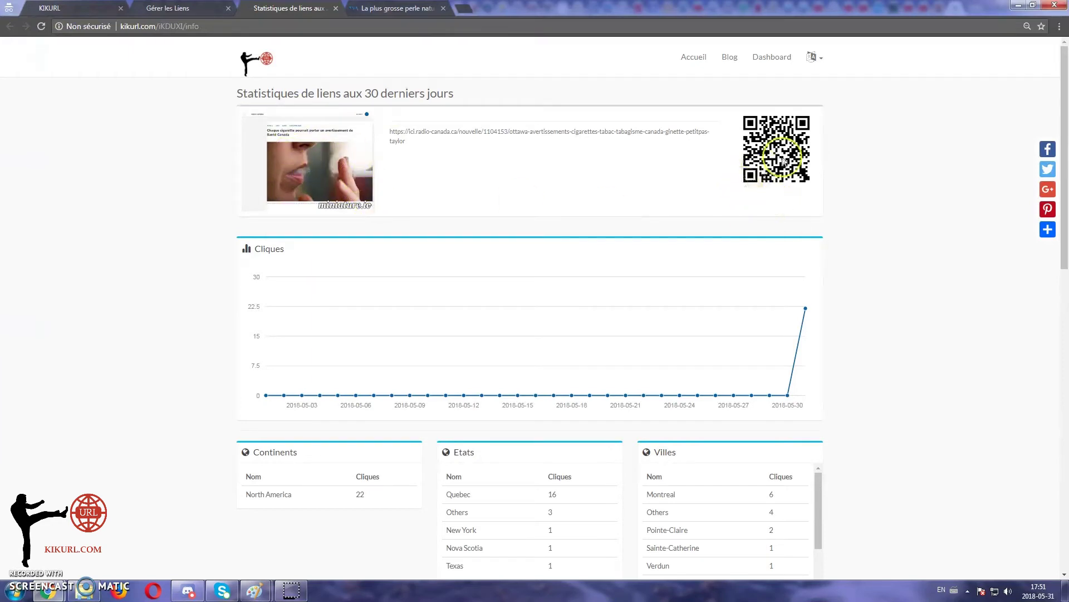
# Step: Switch the statistics page to English (United States), look it over, and set it back to French (Canada)
pyautogui.click(815, 58)
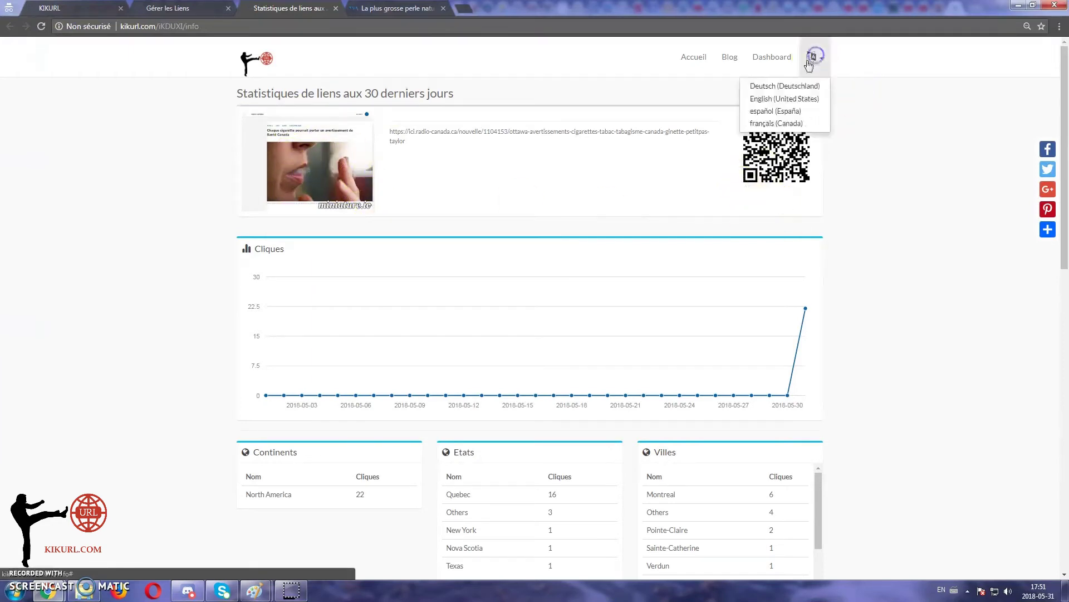
pyautogui.click(785, 101)
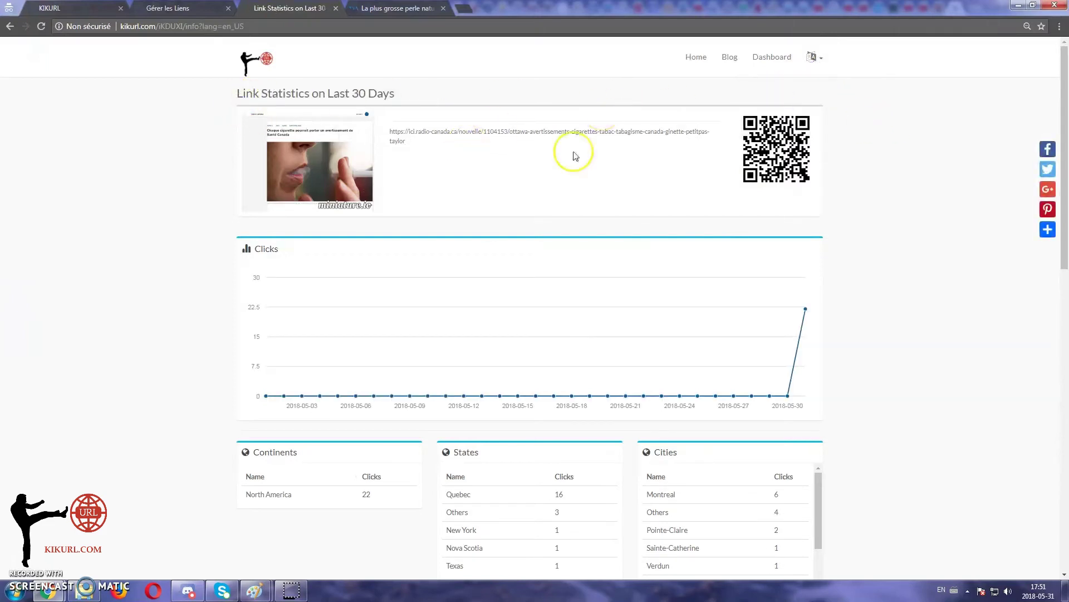
pyautogui.scroll(-4, 458, 281)
pyautogui.scroll(4, 458, 283)
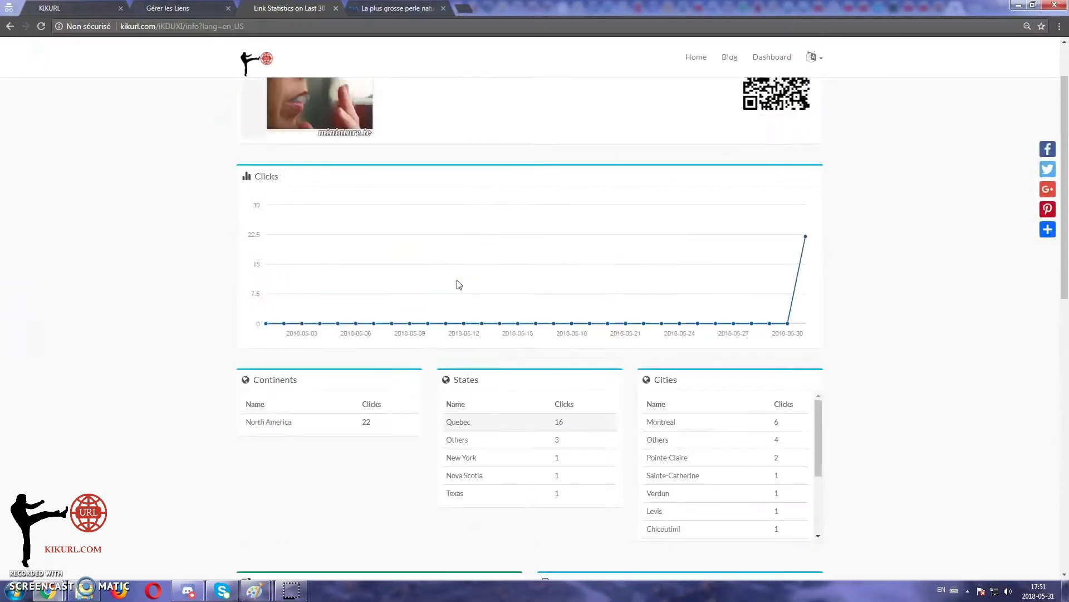
pyautogui.click(812, 61)
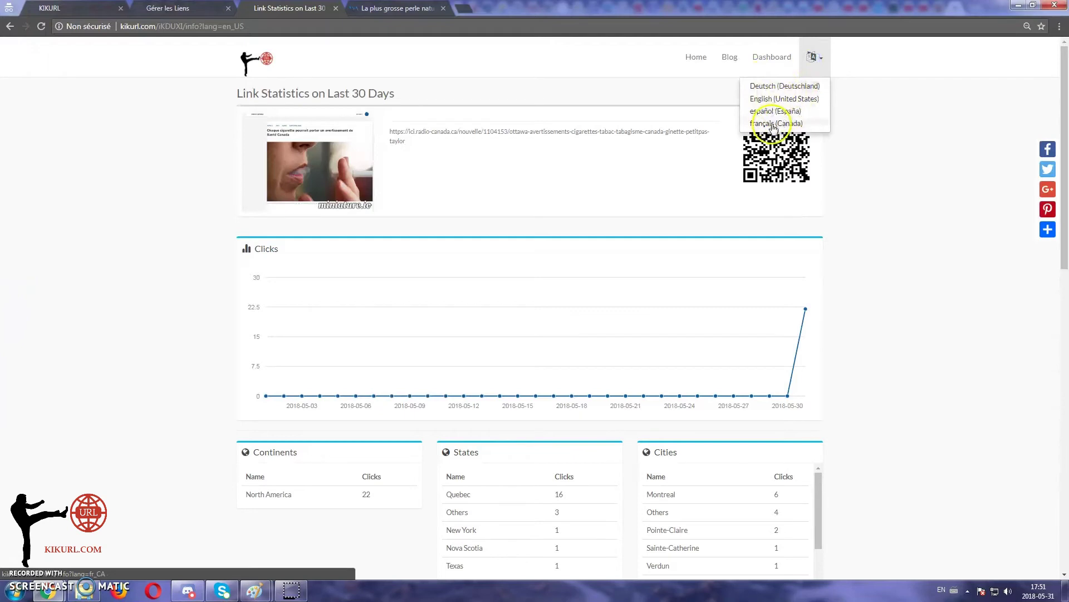
pyautogui.click(777, 111)
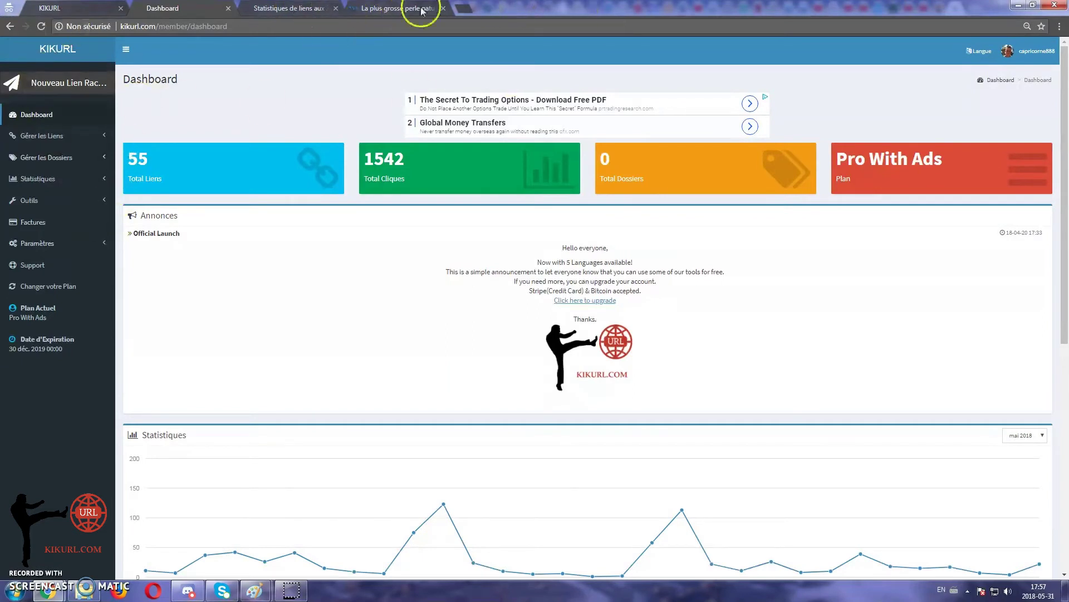
pyautogui.click(56, 84)
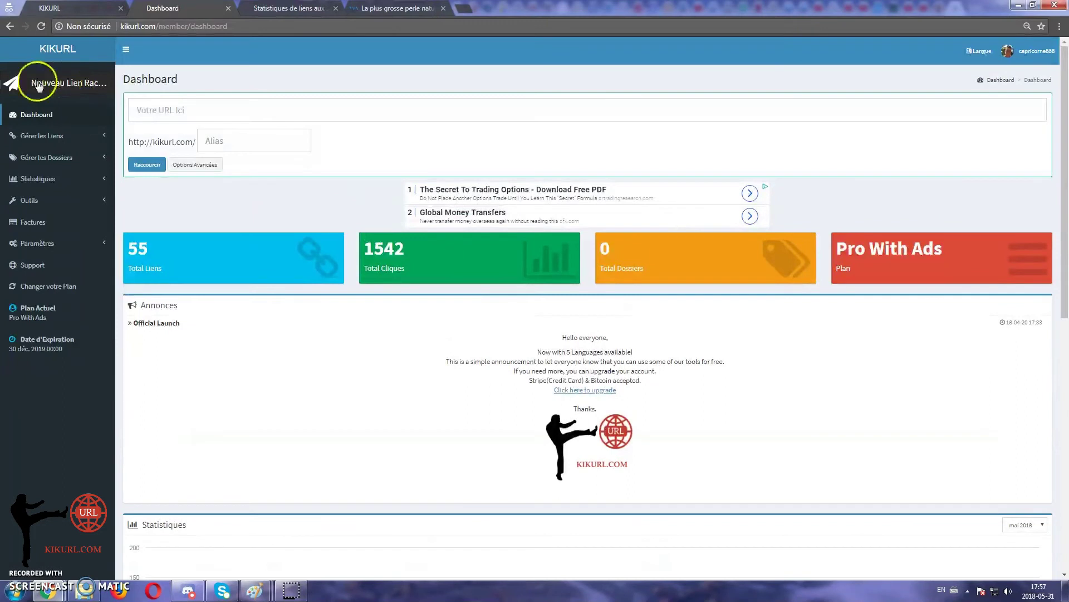
pyautogui.click(191, 112)
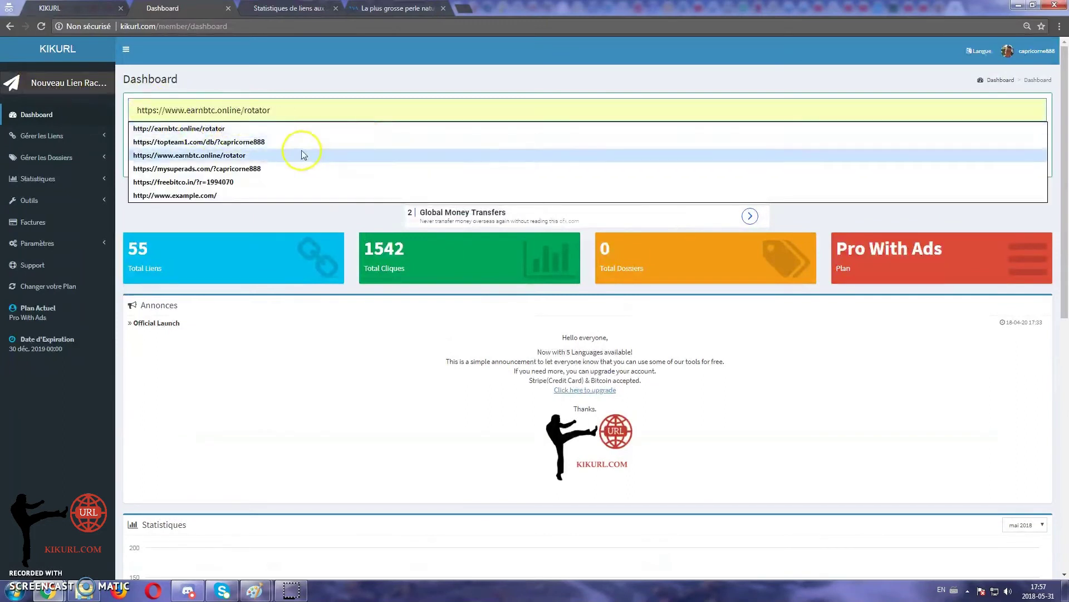
pyautogui.click(212, 129)
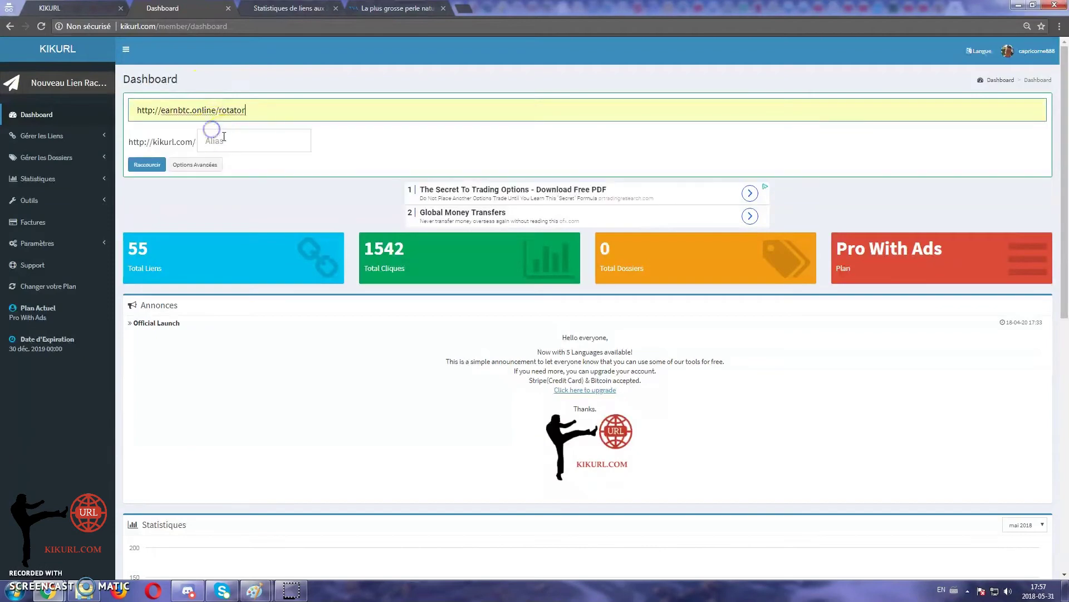
# Step: Copy the address of the open "La plus grosse perle naturelle" article and close the link statistics page
pyautogui.click(390, 7)
pyautogui.click(326, 26)
pyautogui.hotkey('ctrl', 'c')
pyautogui.rightClick(329, 27)
pyautogui.click(378, 73)
pyautogui.click(278, 9)
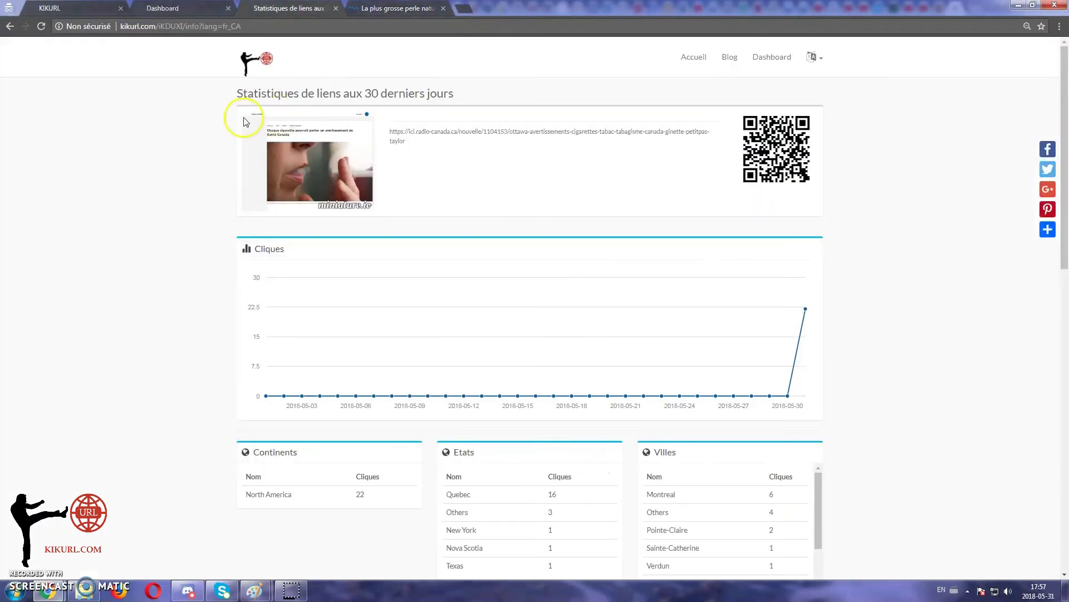
pyautogui.click(184, 9)
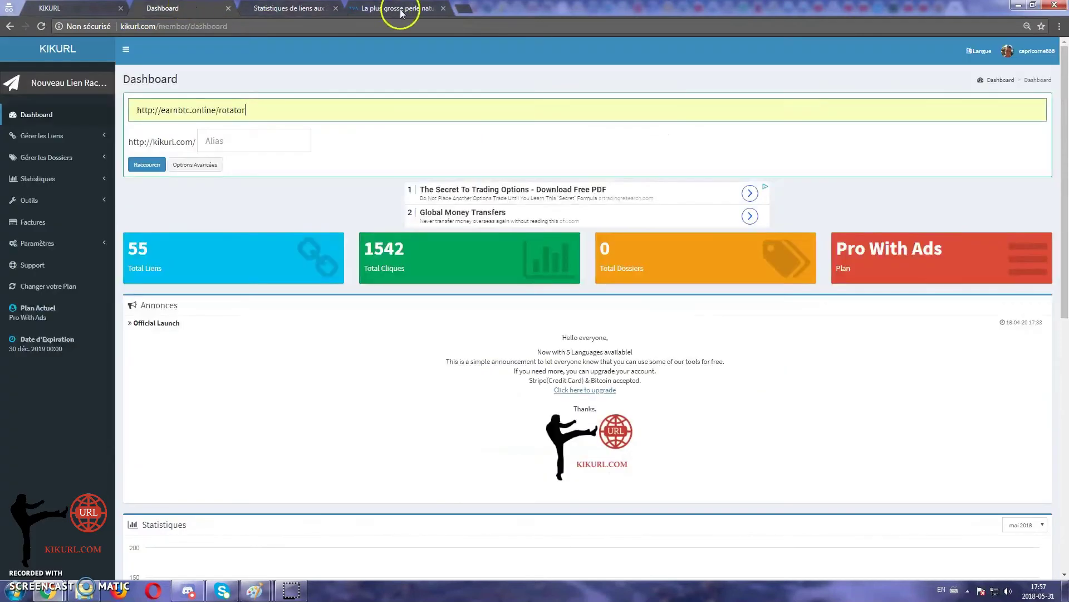
pyautogui.click(335, 8)
pyautogui.click(276, 110)
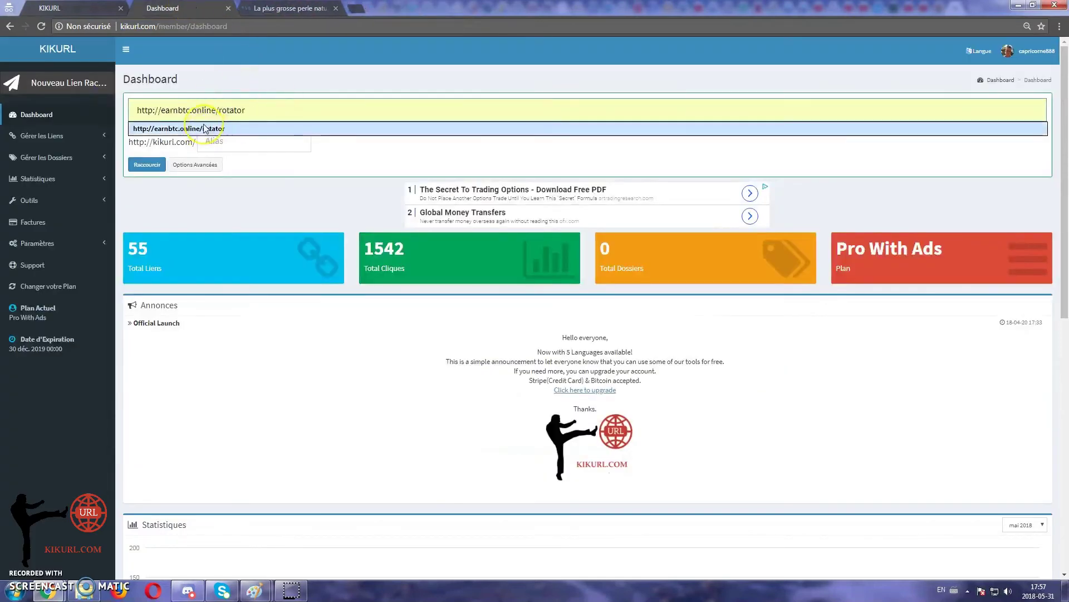
pyautogui.hotkey('ctrl', 'v')
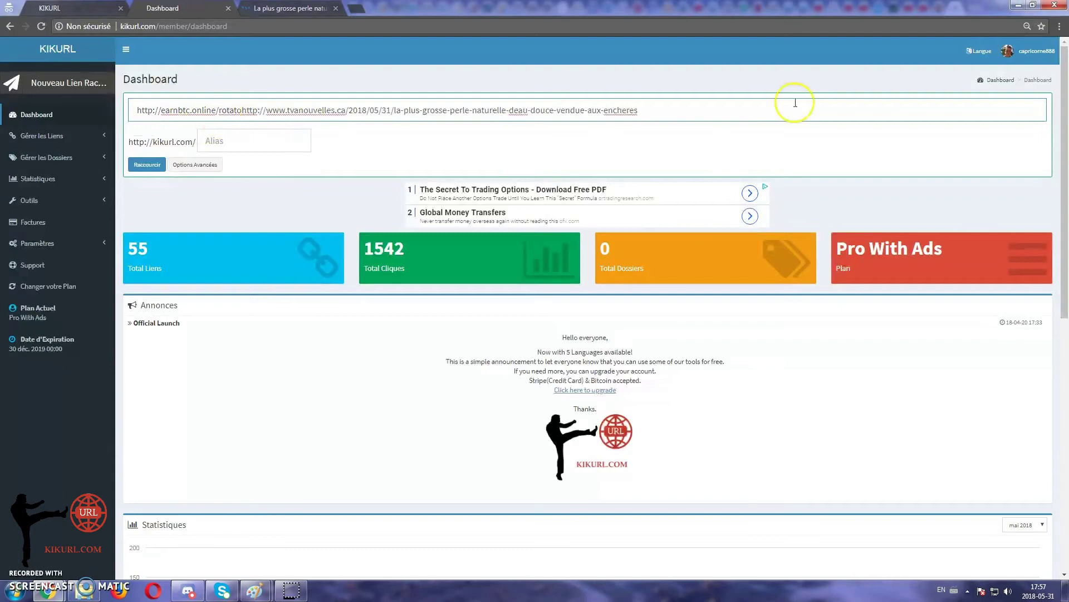
pyautogui.moveTo(693, 115); pyautogui.dragTo(134, 111)
pyautogui.hotkey('ctrl', 'v')
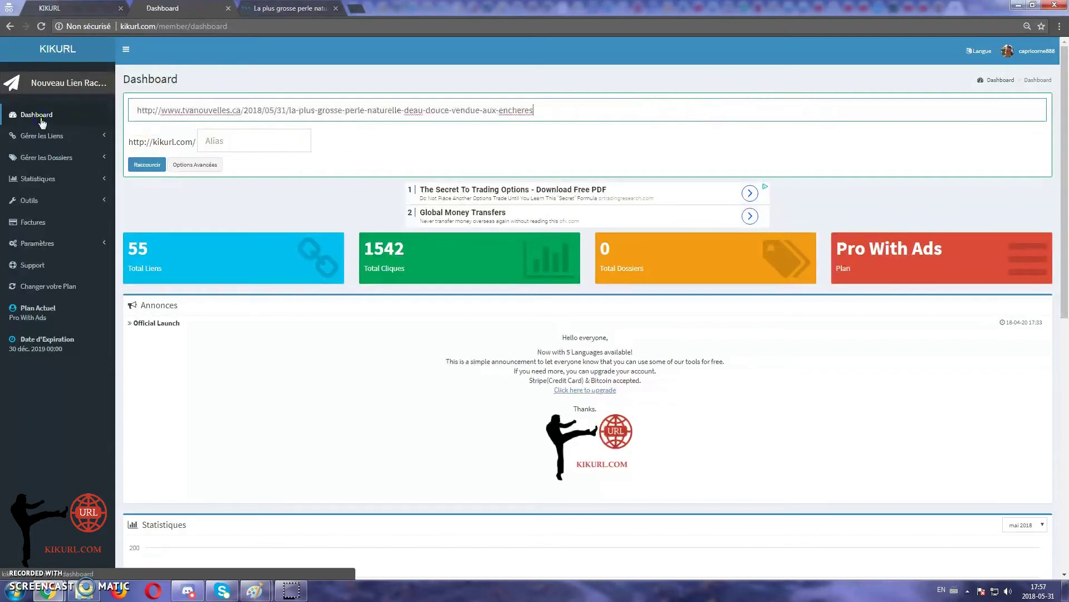
# Step: Look at the alias suggestions for the short link and leave the alias empty
pyautogui.click(212, 140)
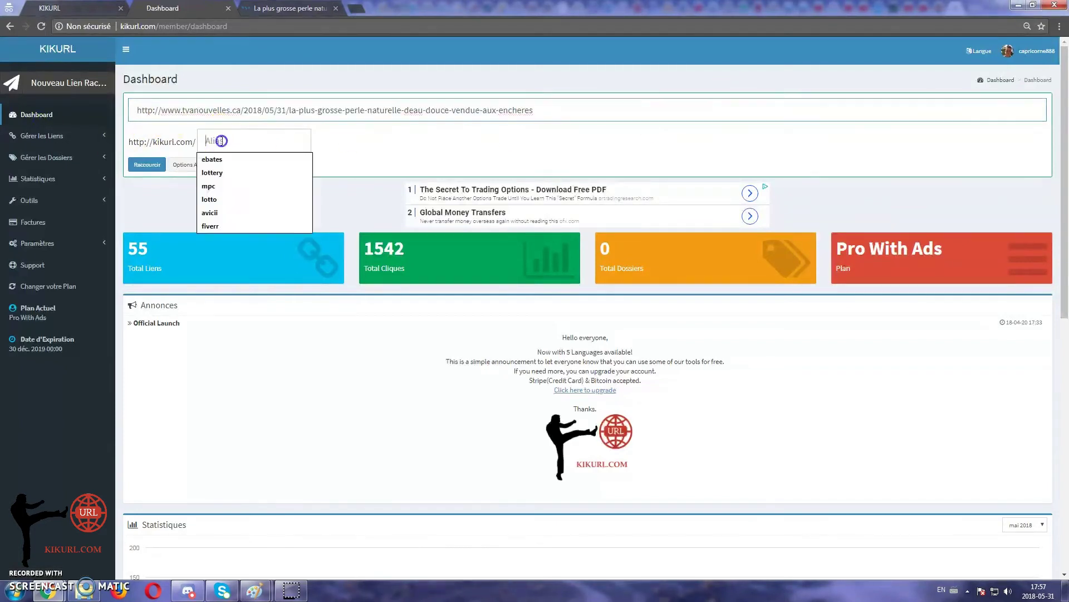
pyautogui.click(262, 137)
pyautogui.click(246, 142)
pyautogui.click(382, 155)
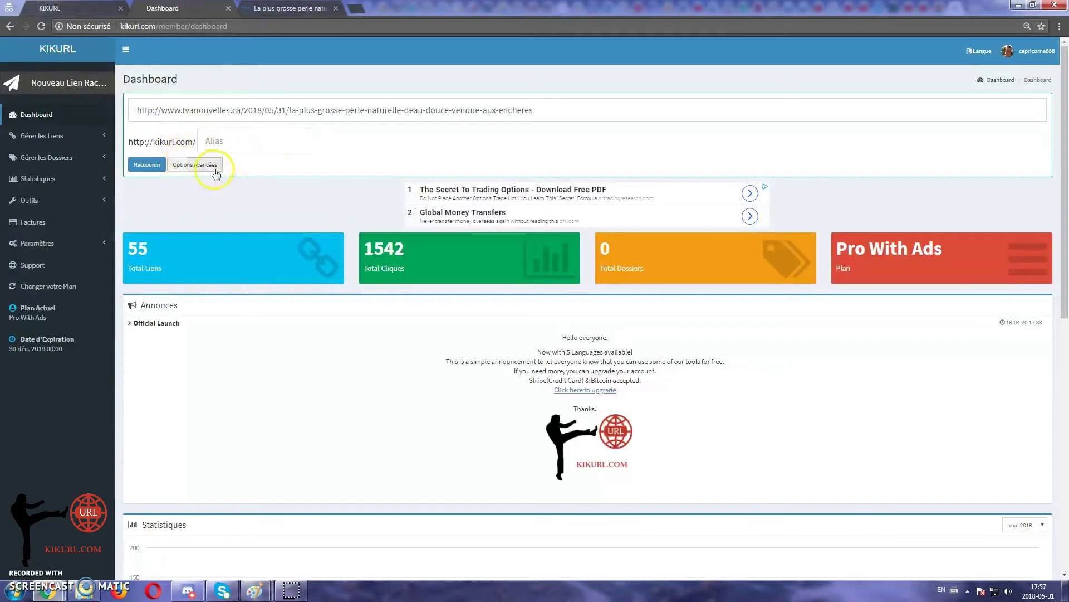
# Step: Show the link's advanced options, look at the password protection field and redirection types, and choose Redirection Page
pyautogui.click(196, 167)
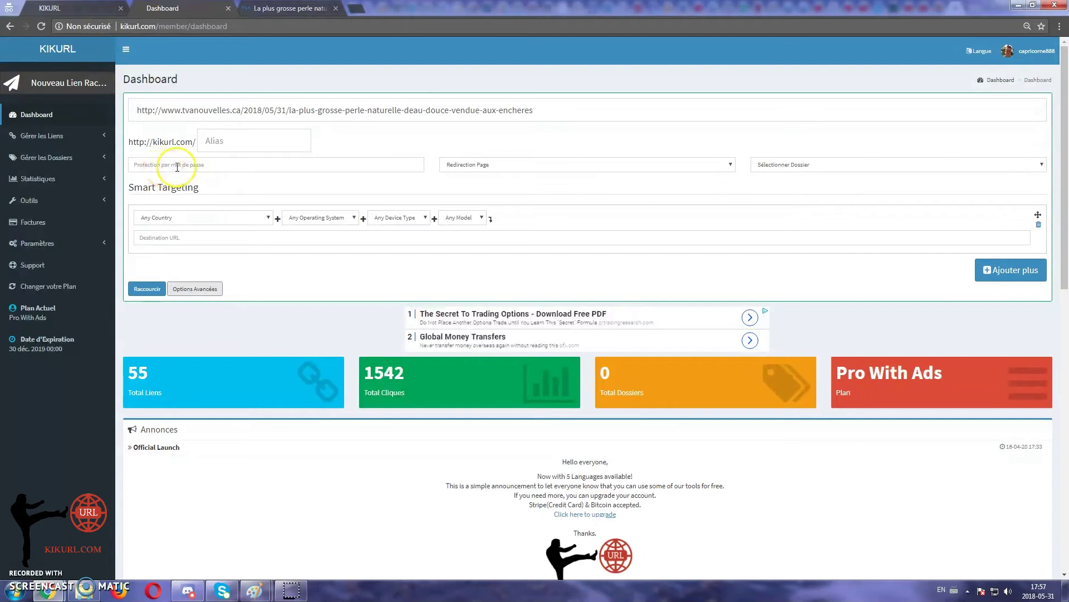
pyautogui.click(196, 165)
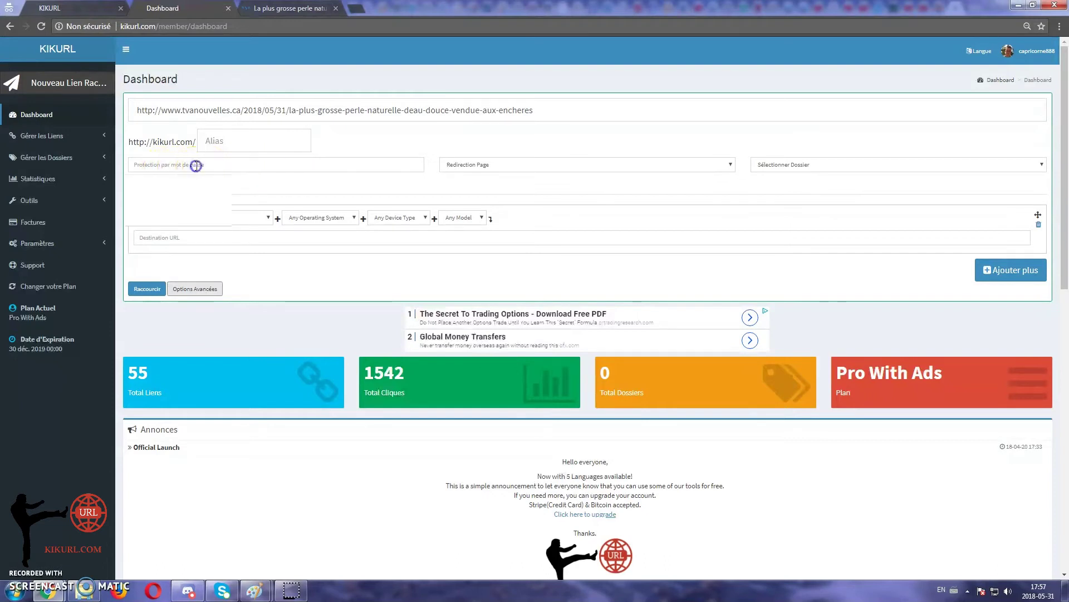
pyautogui.click(649, 166)
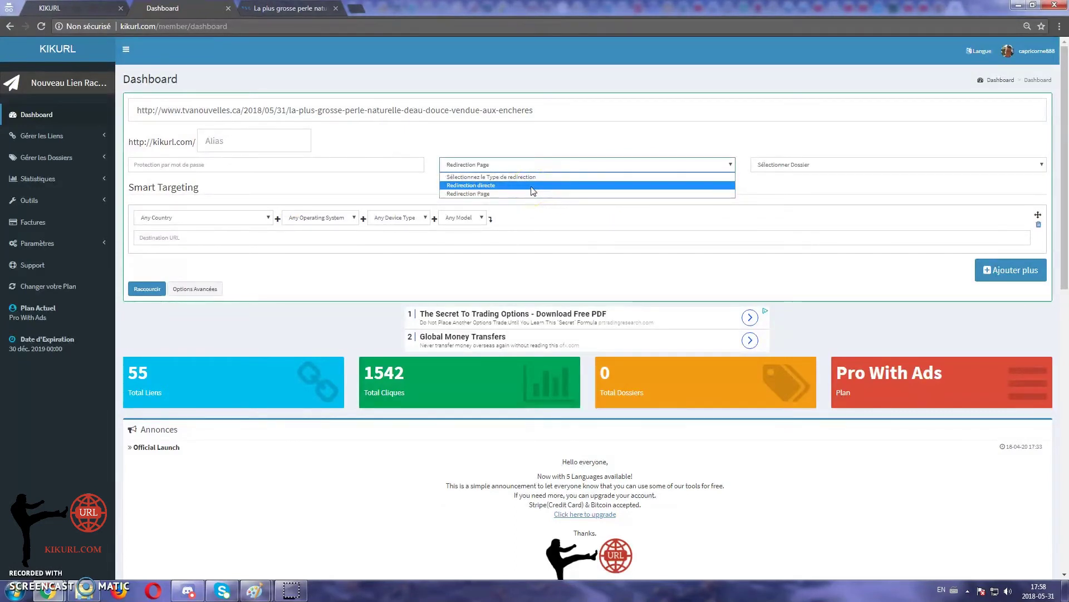
pyautogui.click(563, 163)
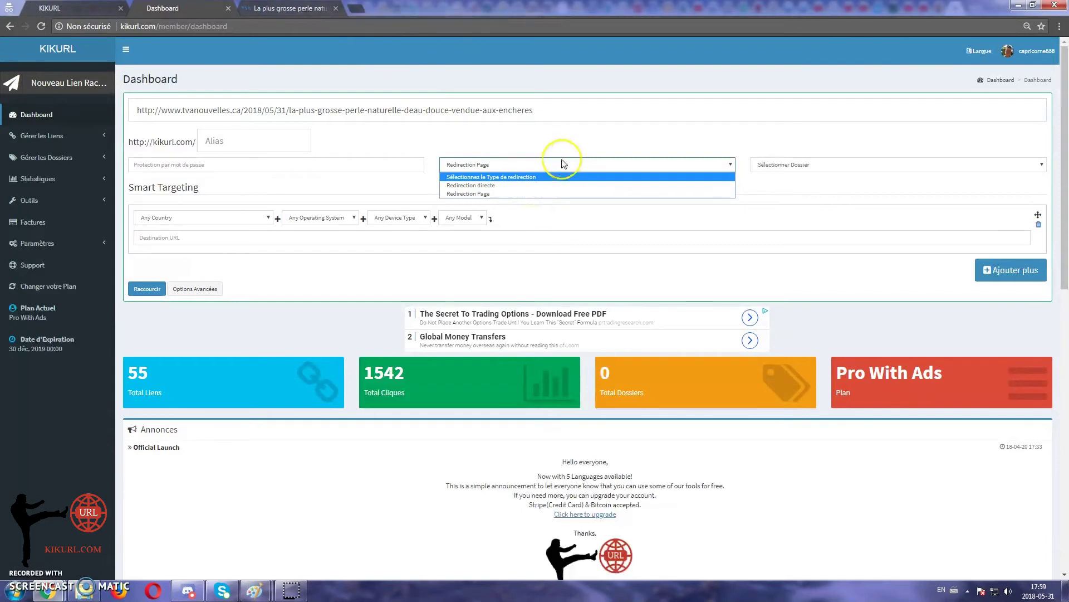
pyautogui.click(501, 199)
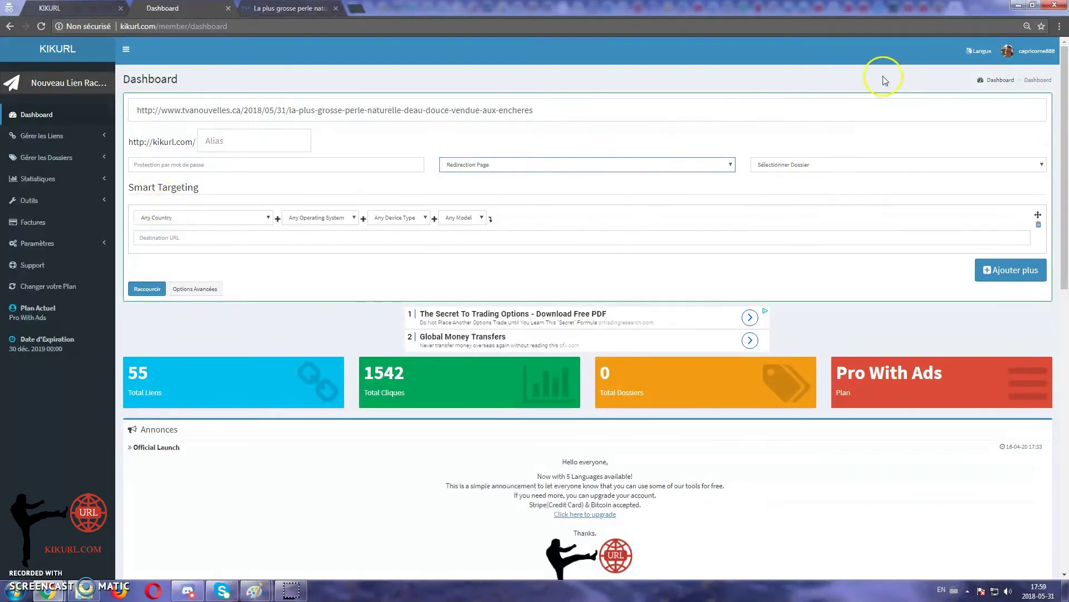
# Step: Set the member dashboard's language to French (Canada)
pyautogui.click(975, 52)
pyautogui.click(933, 114)
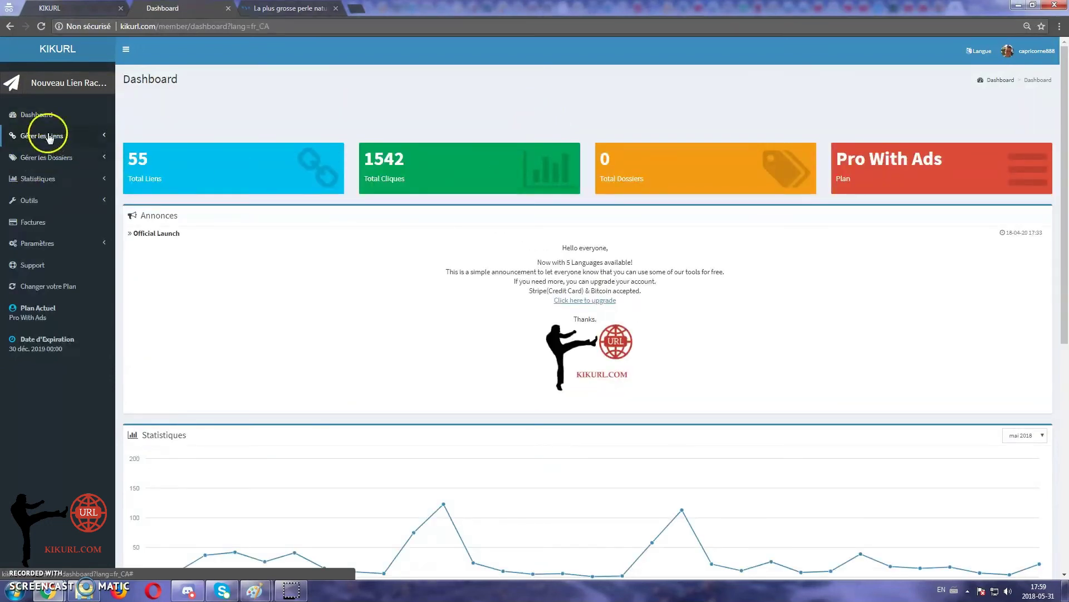
pyautogui.click(52, 84)
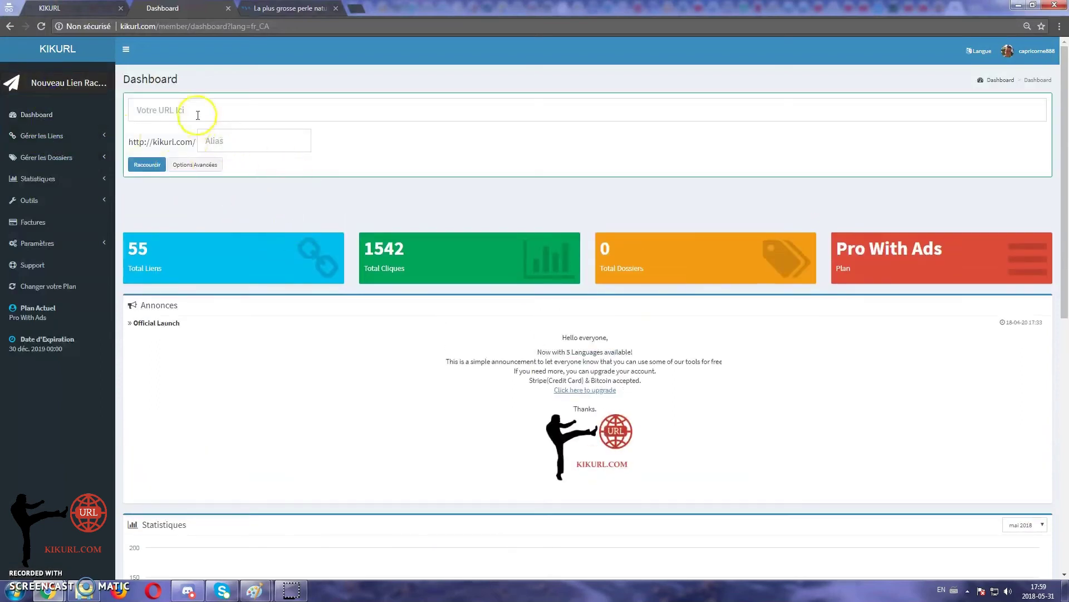
pyautogui.click(201, 164)
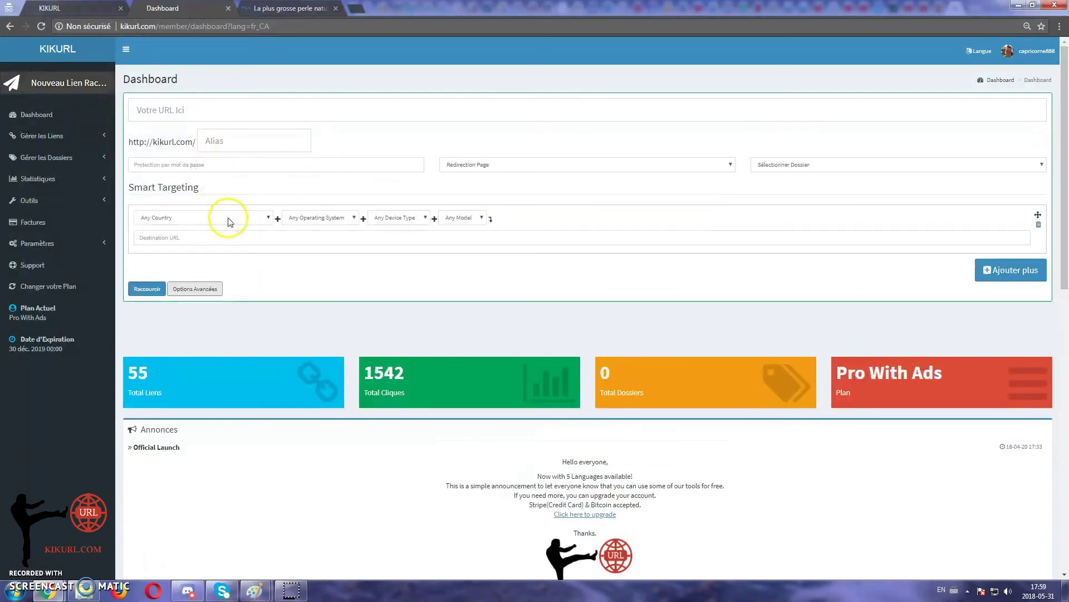
pyautogui.click(226, 109)
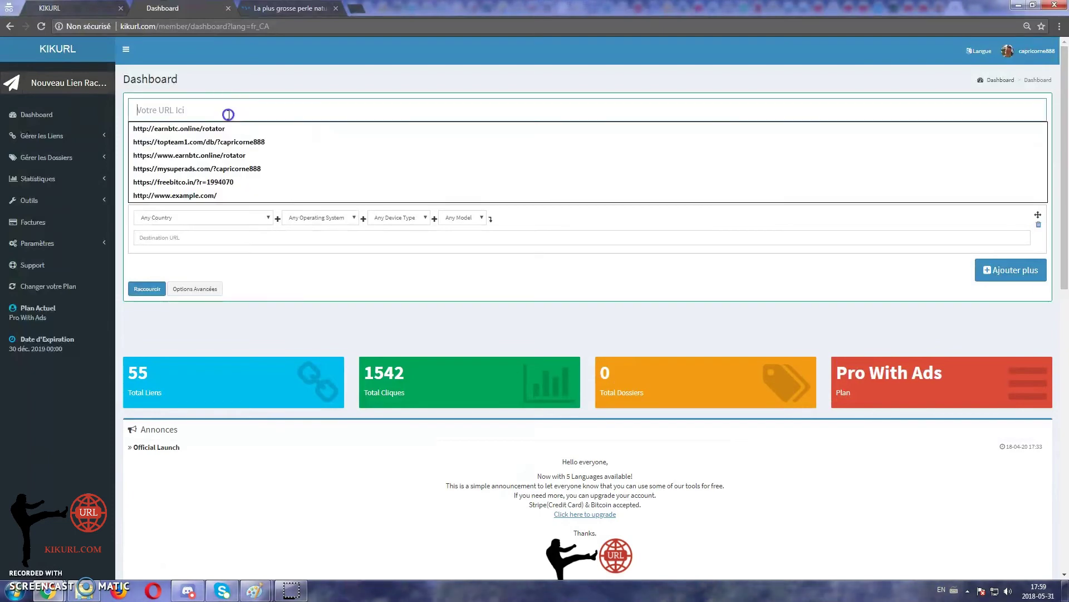
pyautogui.click(294, 8)
pyautogui.click(183, 7)
pyautogui.click(217, 110)
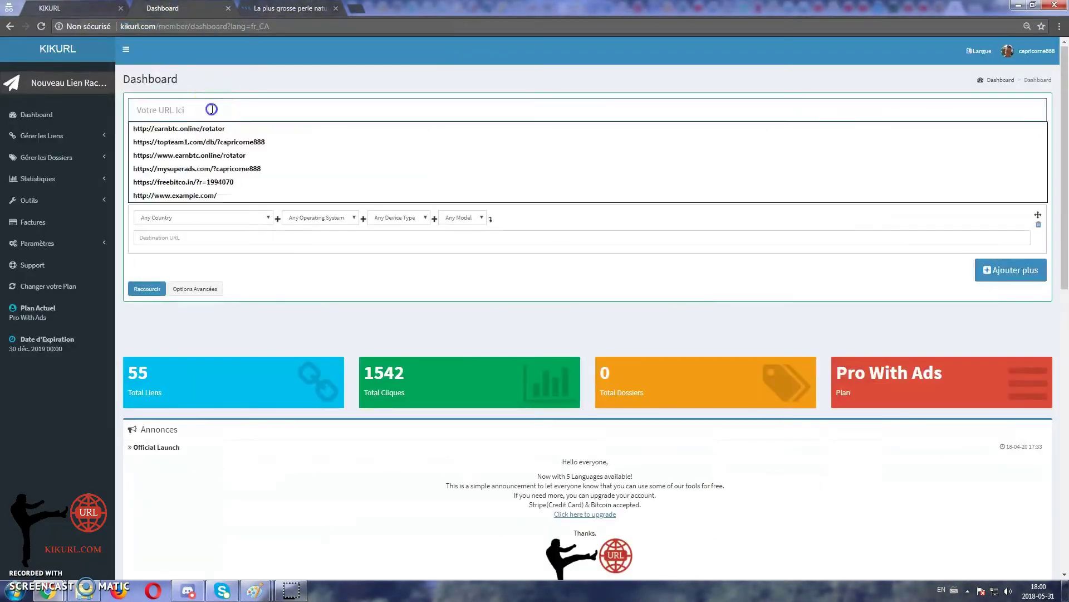
pyautogui.hotkey('ctrl', 'v')
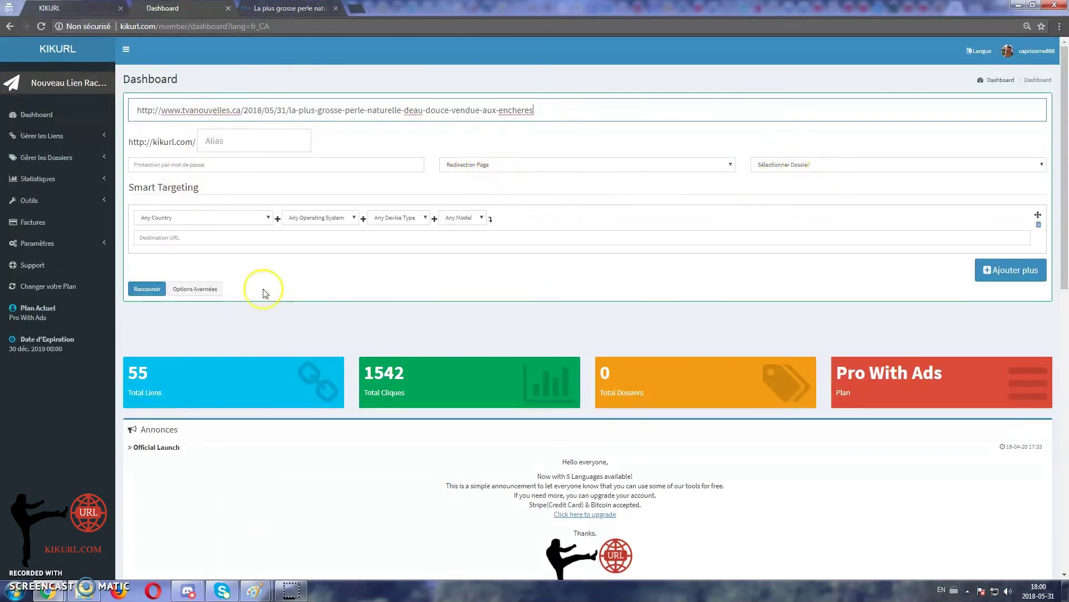
# Step: Set the first Smart Targeting rule's country to Australia and look through the operating system, device type and model choices
pyautogui.click(229, 220)
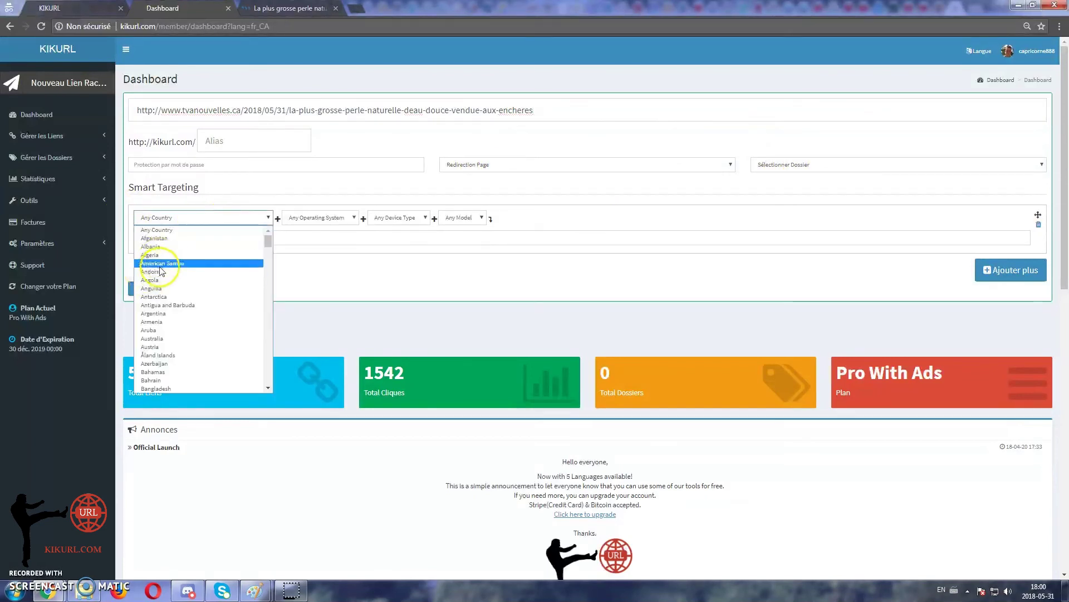
pyautogui.click(167, 338)
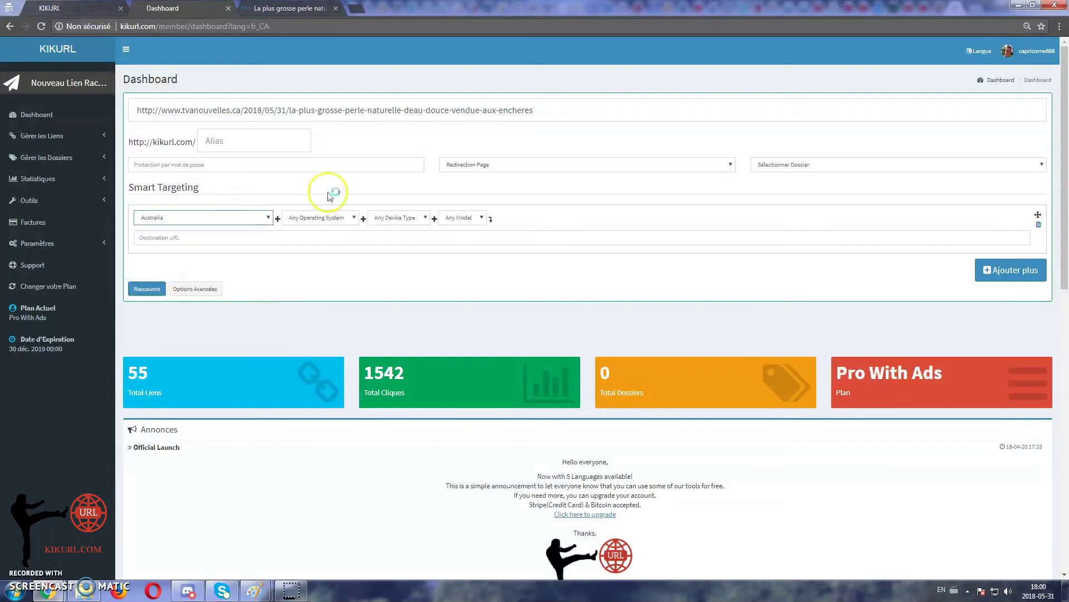
pyautogui.click(354, 219)
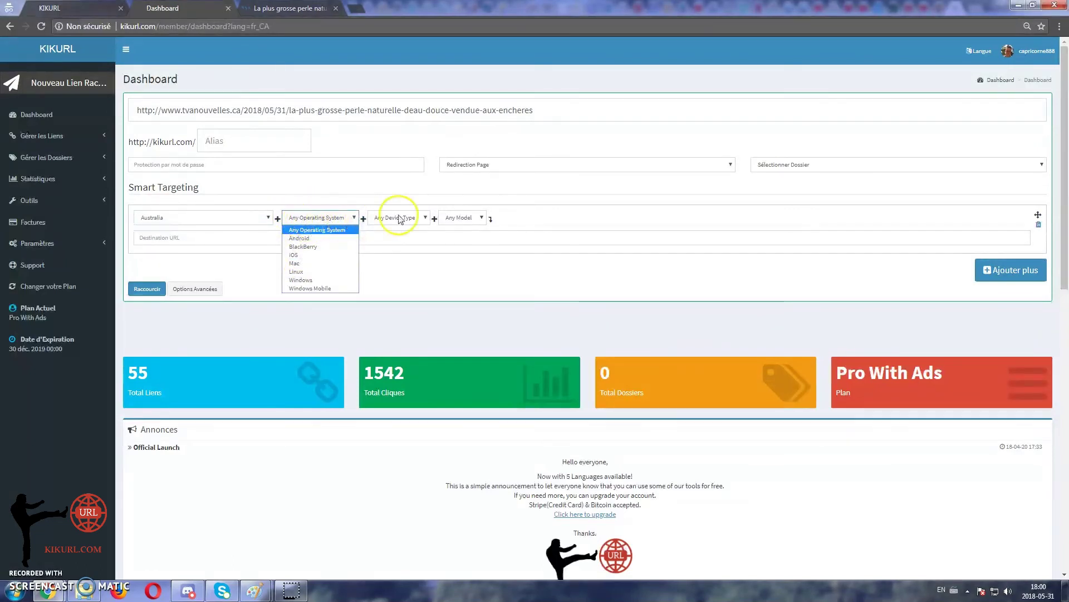
pyautogui.click(426, 218)
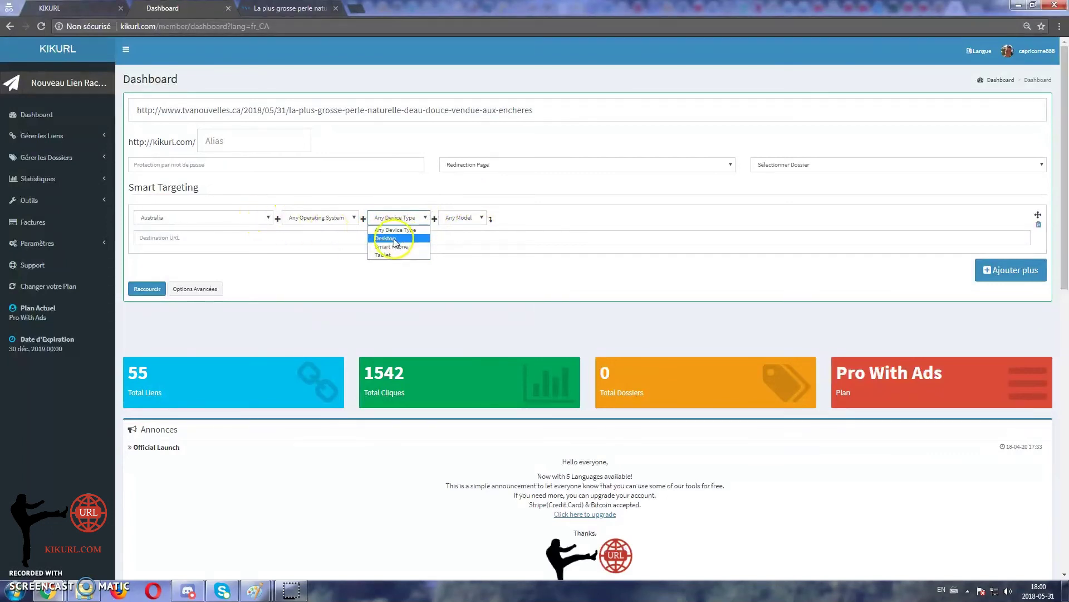
pyautogui.click(476, 220)
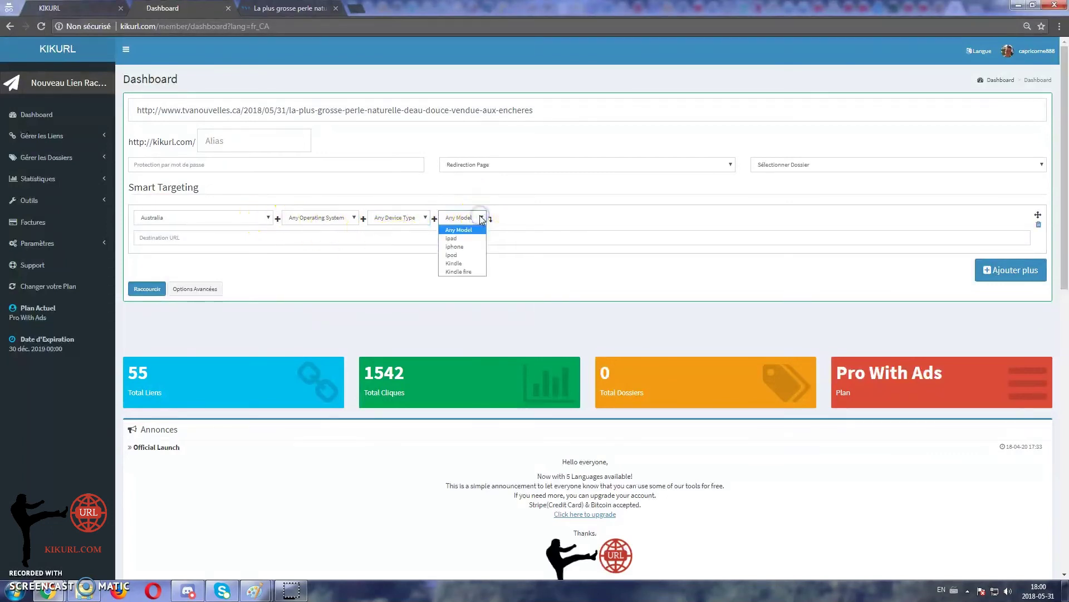
pyautogui.click(202, 238)
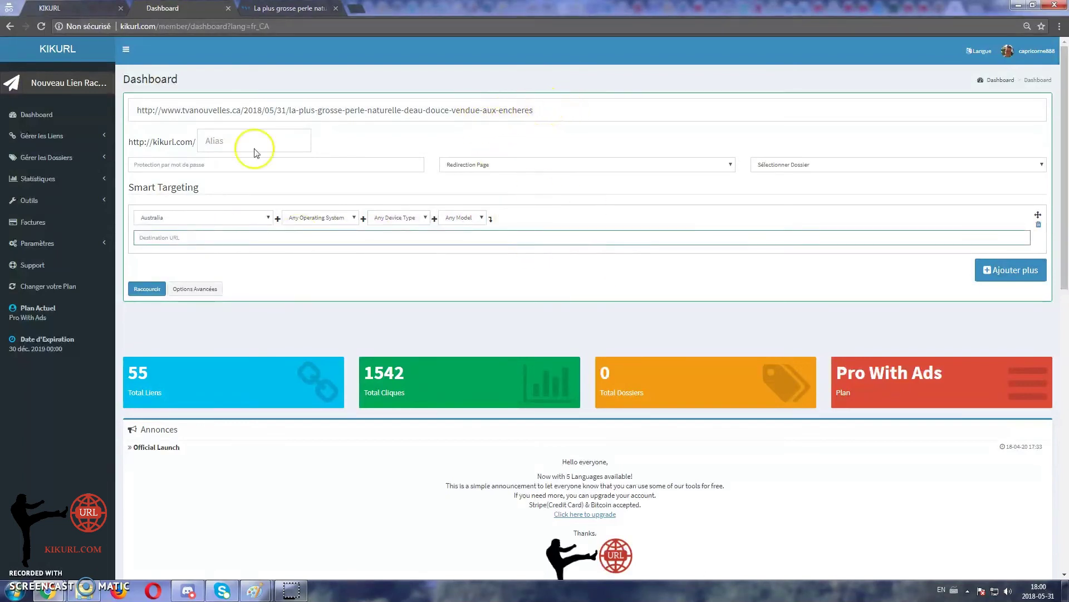
pyautogui.moveTo(563, 104); pyautogui.dragTo(96, 90)
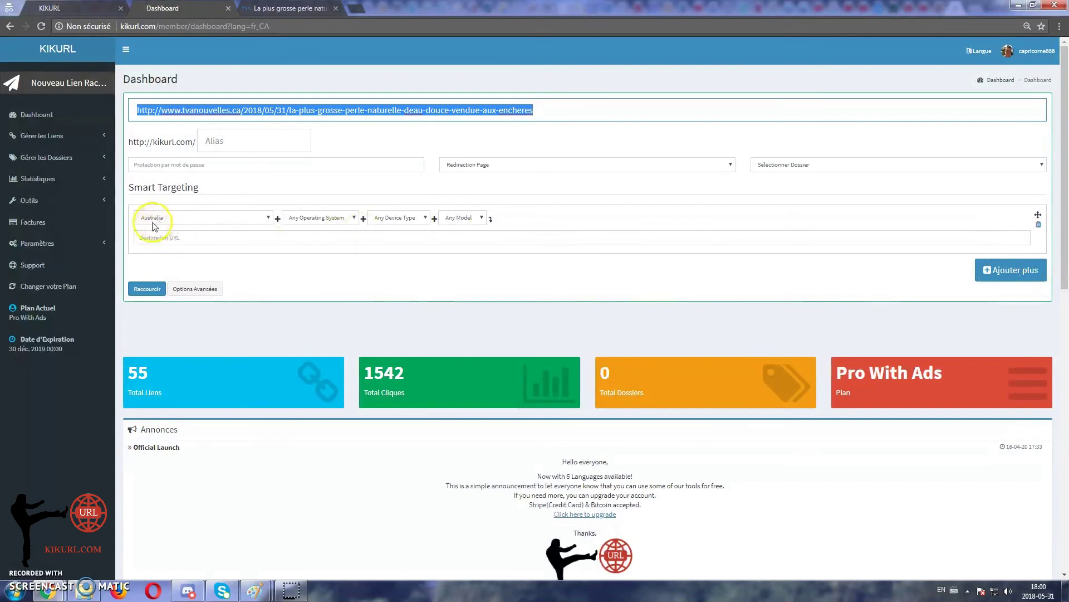
pyautogui.click(333, 218)
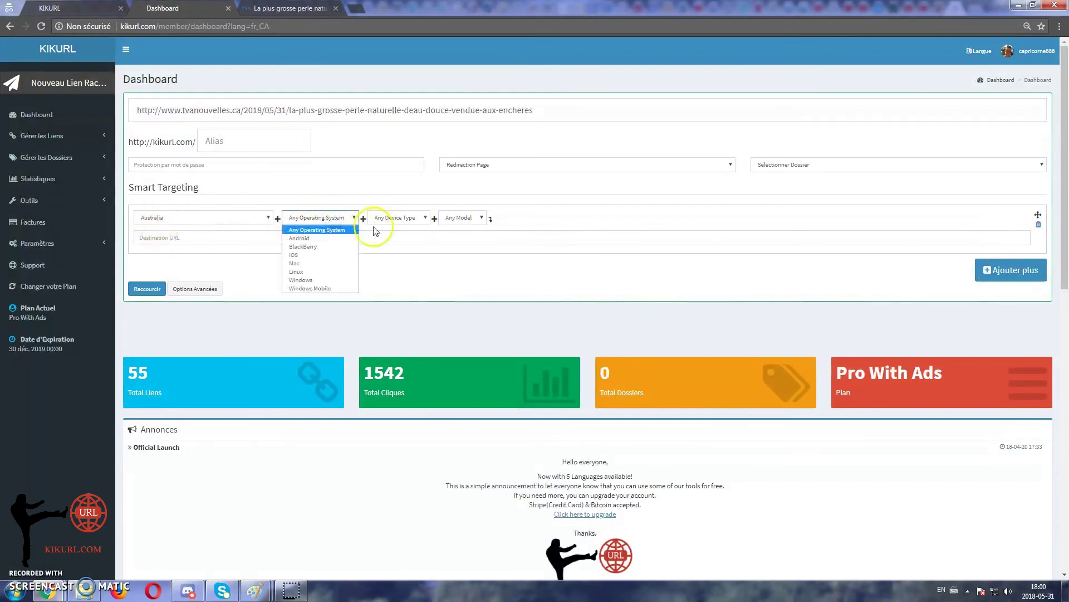
pyautogui.click(390, 218)
pyautogui.click(384, 238)
pyautogui.click(463, 219)
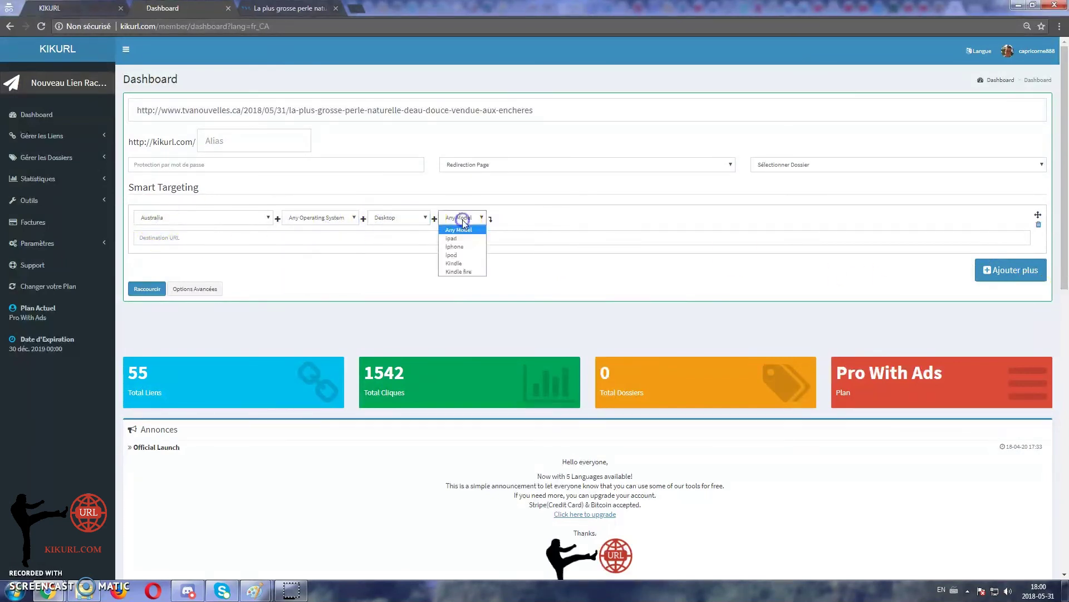
pyautogui.click(582, 227)
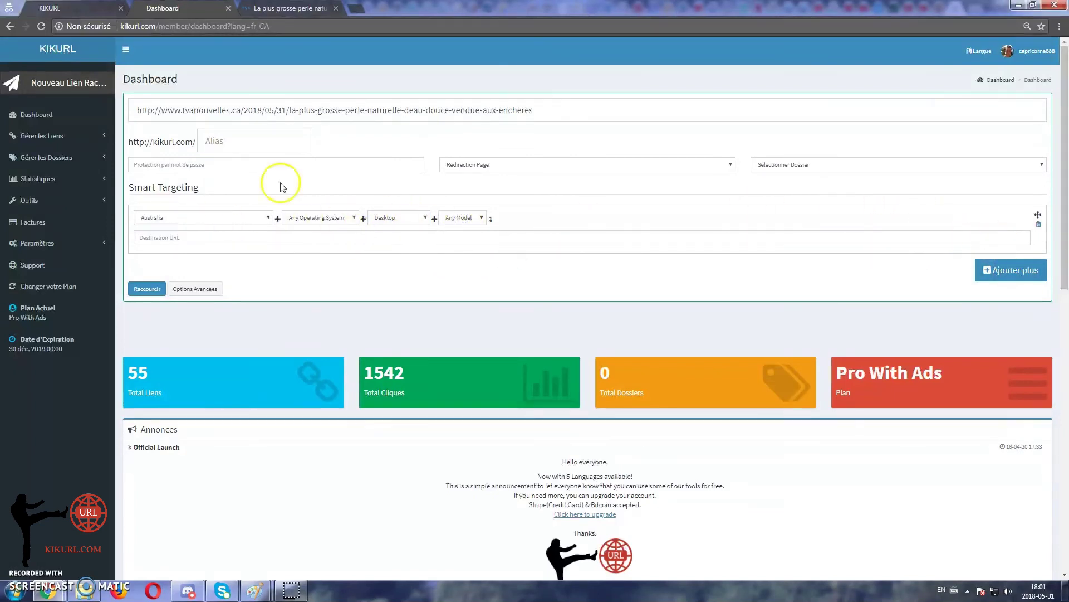
pyautogui.click(328, 237)
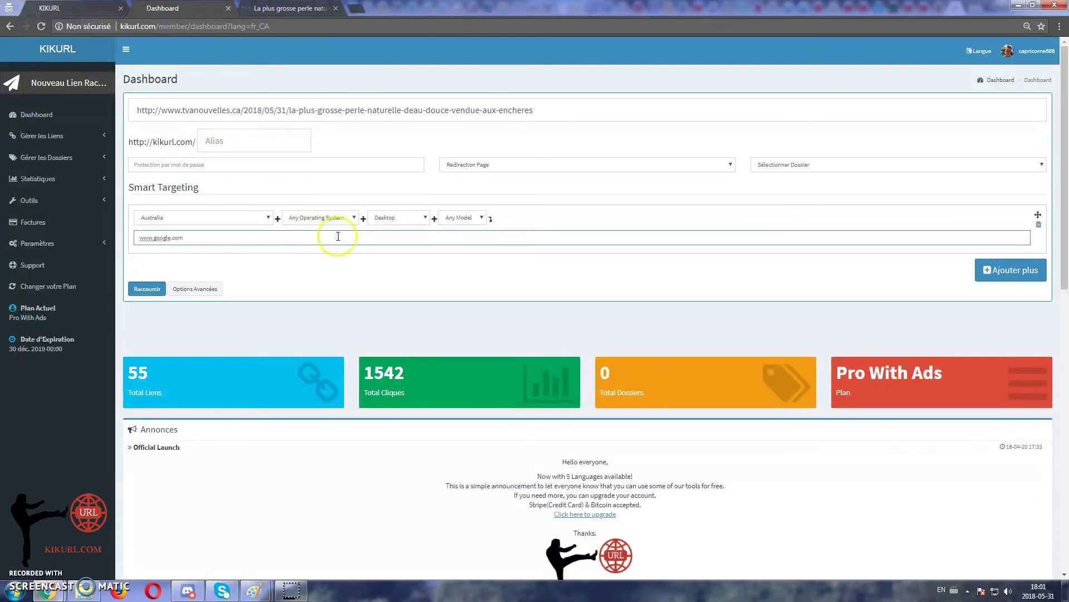
pyautogui.click(1007, 269)
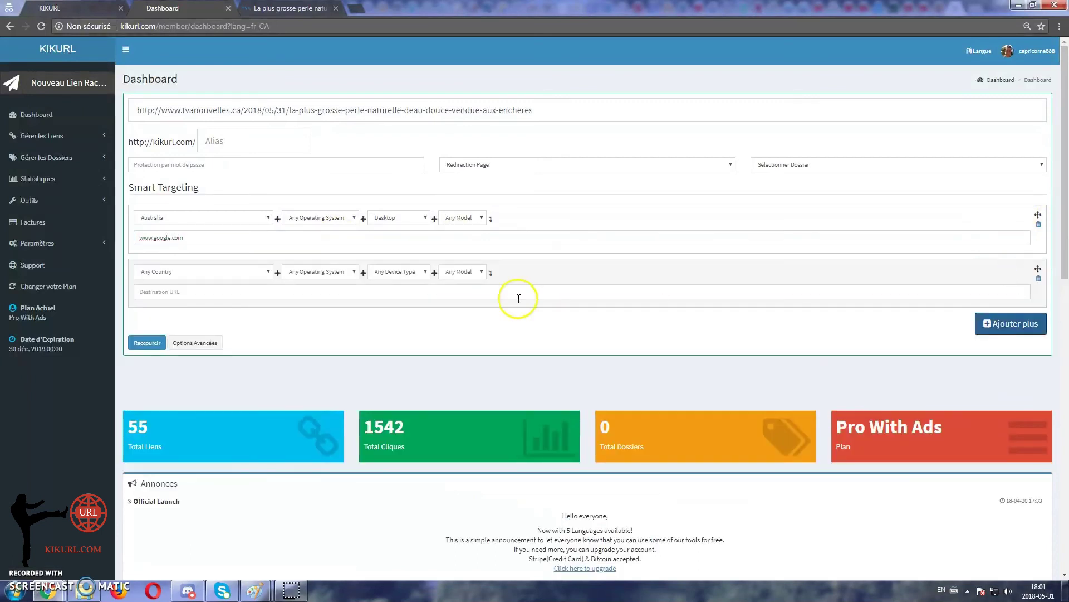
pyautogui.click(224, 273)
pyautogui.moveTo(267, 293); pyautogui.dragTo(260, 328)
pyautogui.scroll(2, 160, 310)
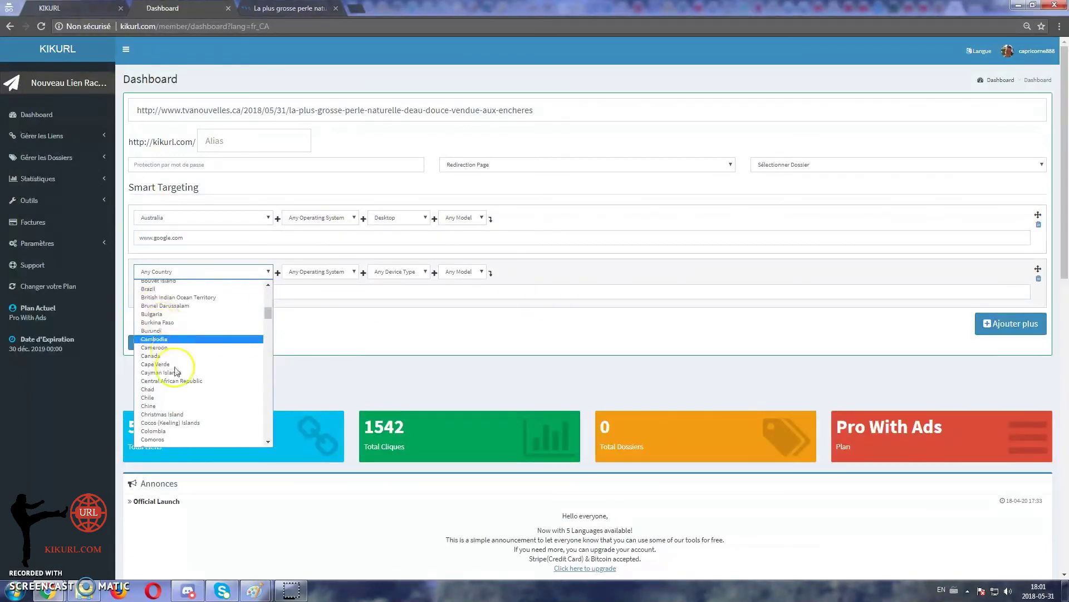
pyautogui.click(149, 355)
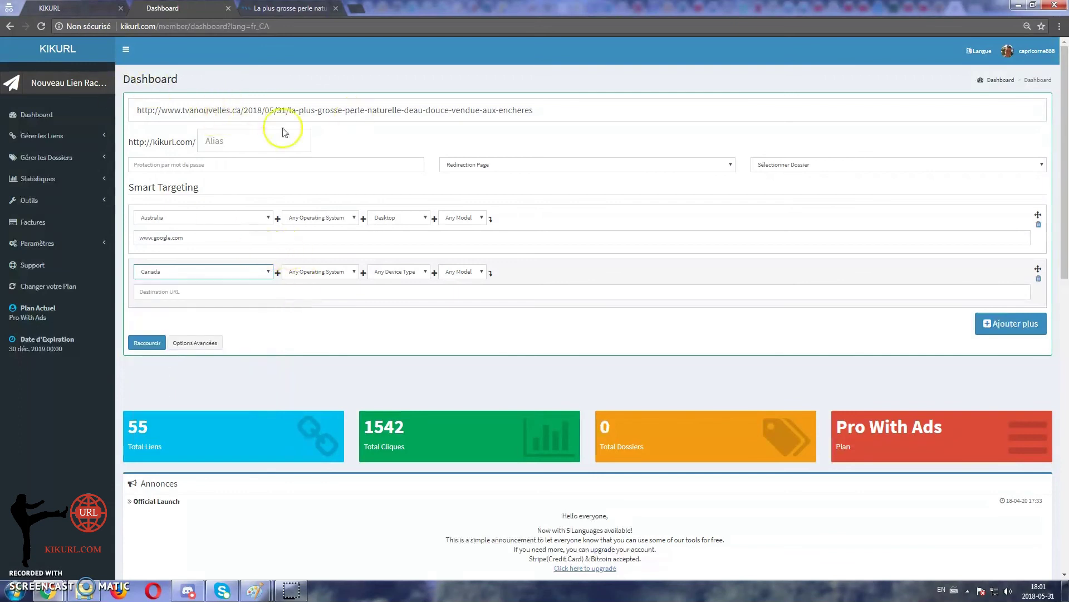
pyautogui.click(355, 272)
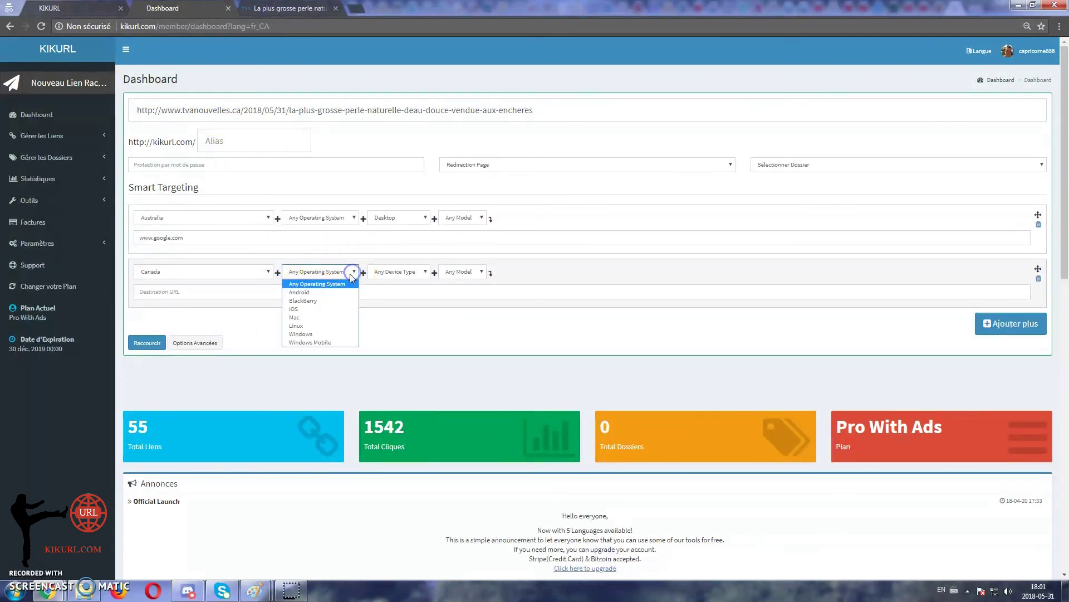
pyautogui.click(306, 313)
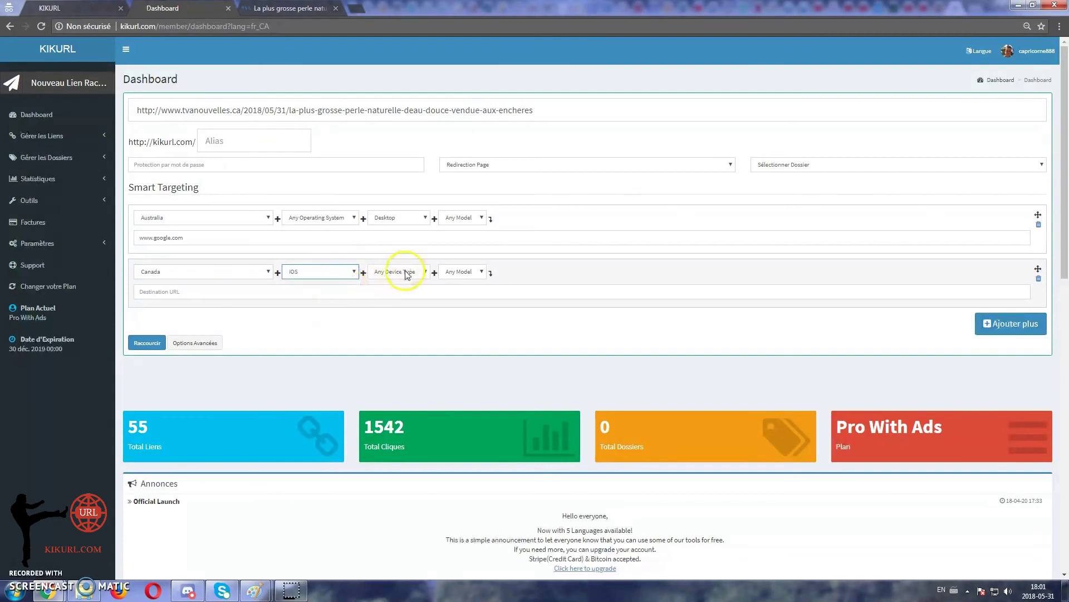
pyautogui.click(256, 294)
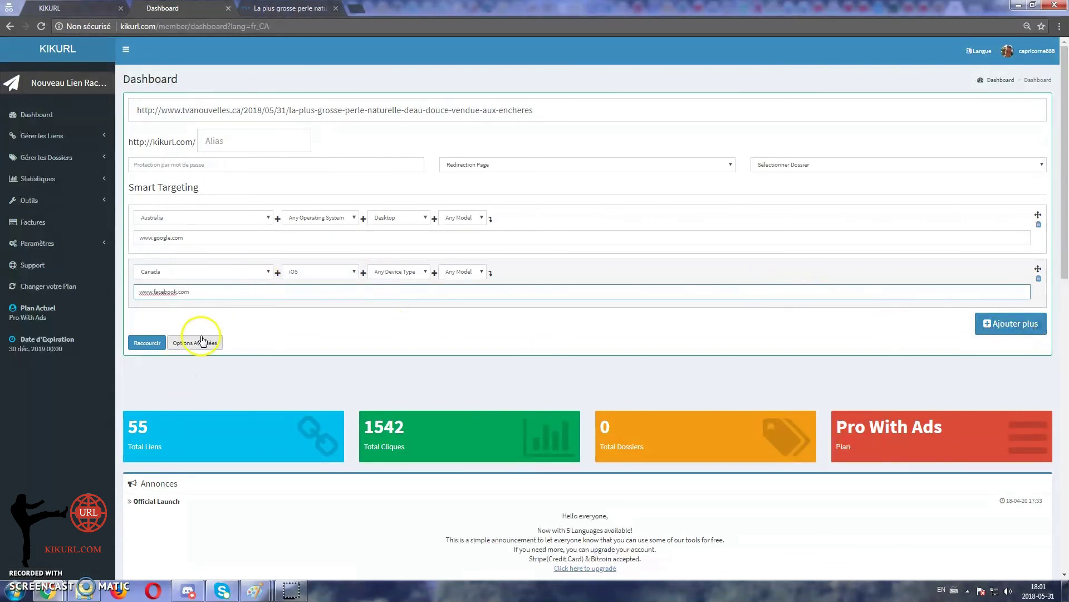
# Step: Shorten the URL with both targeting rules and copy the generated short link
pyautogui.click(146, 342)
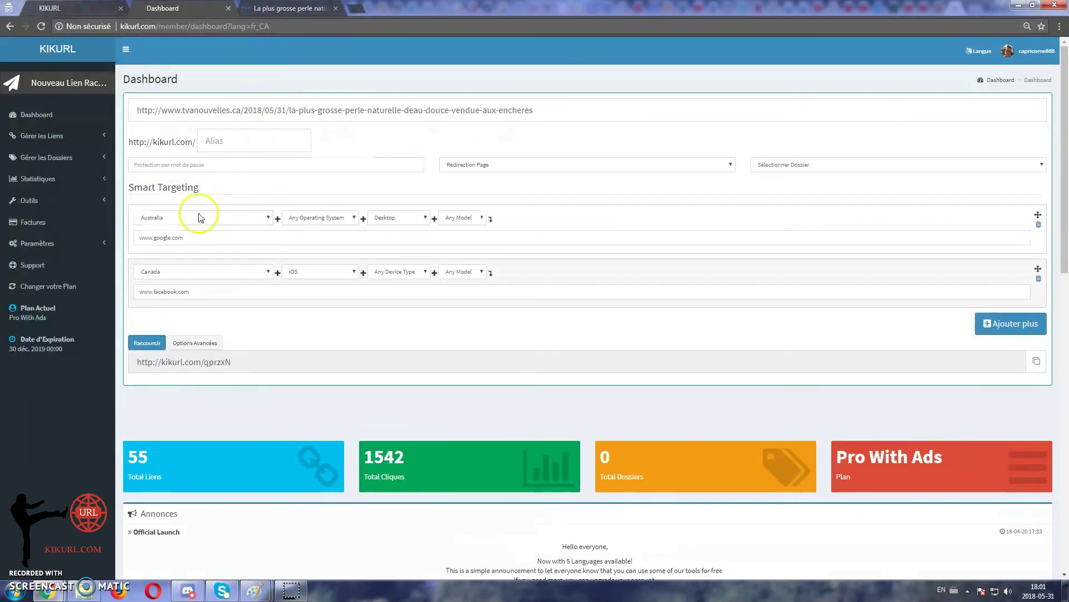
pyautogui.click(223, 362)
pyautogui.hotkey('ctrl', 'c')
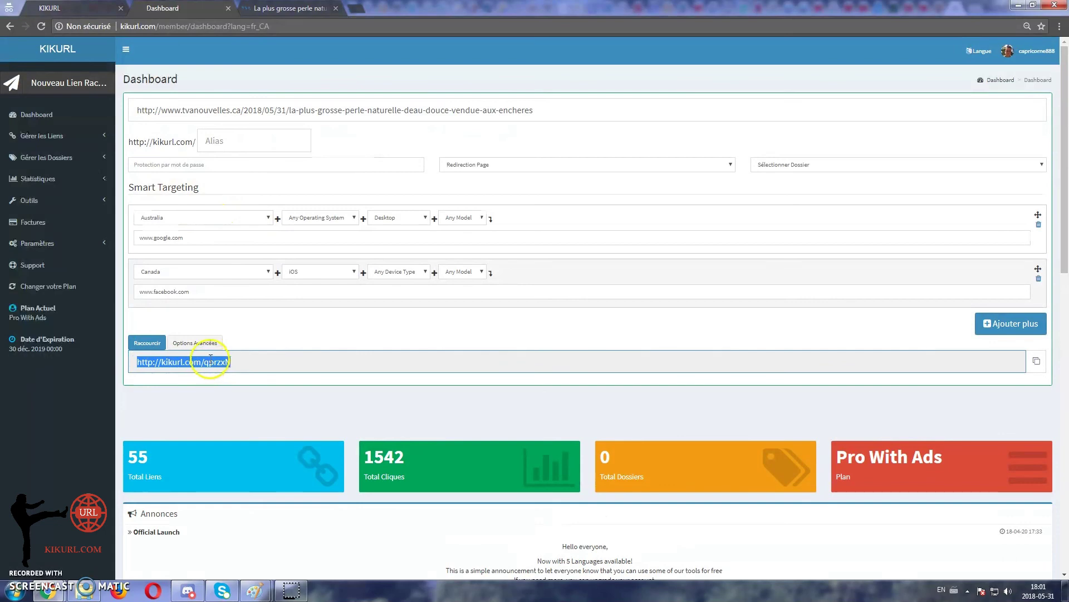
# Step: Open the copied short link in a new browser tab and look over its redirection page, including the comments section
pyautogui.click(357, 8)
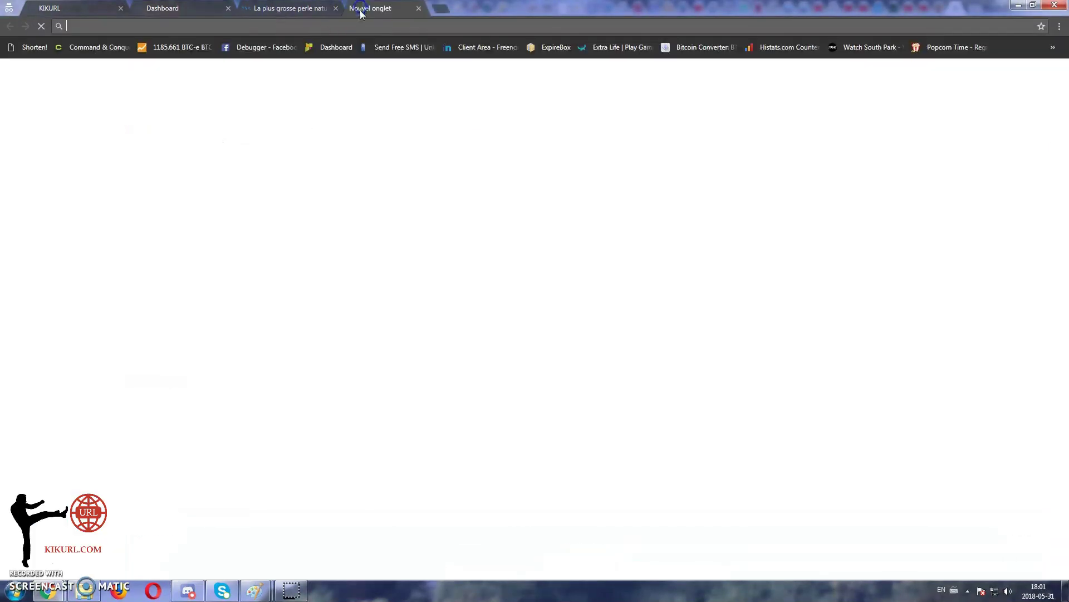
pyautogui.hotkey('ctrl', 'v')
pyautogui.press('Return')
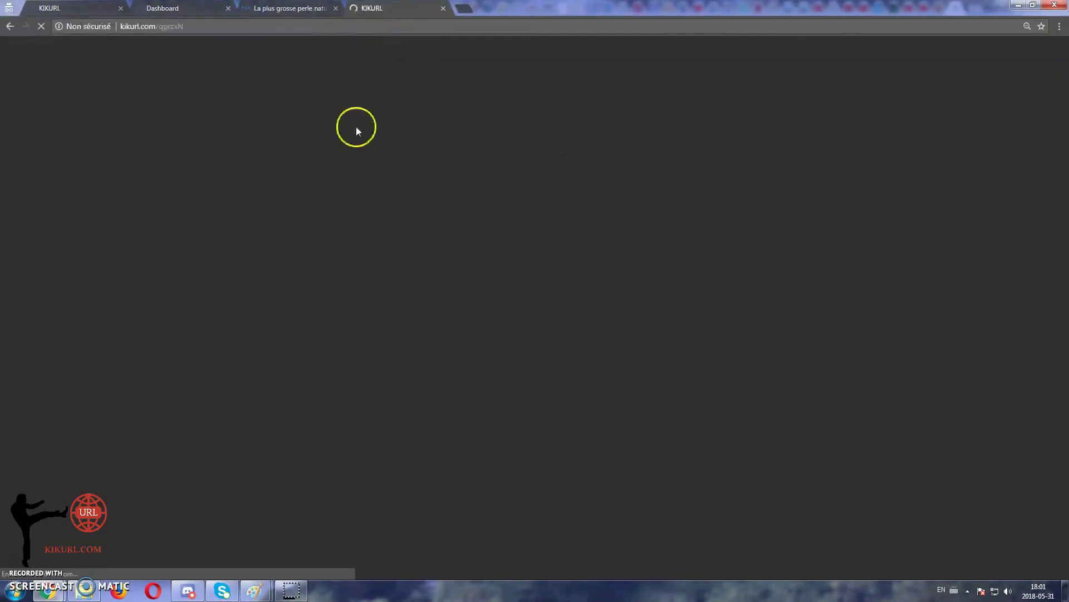
pyautogui.scroll(-2, 469, 338)
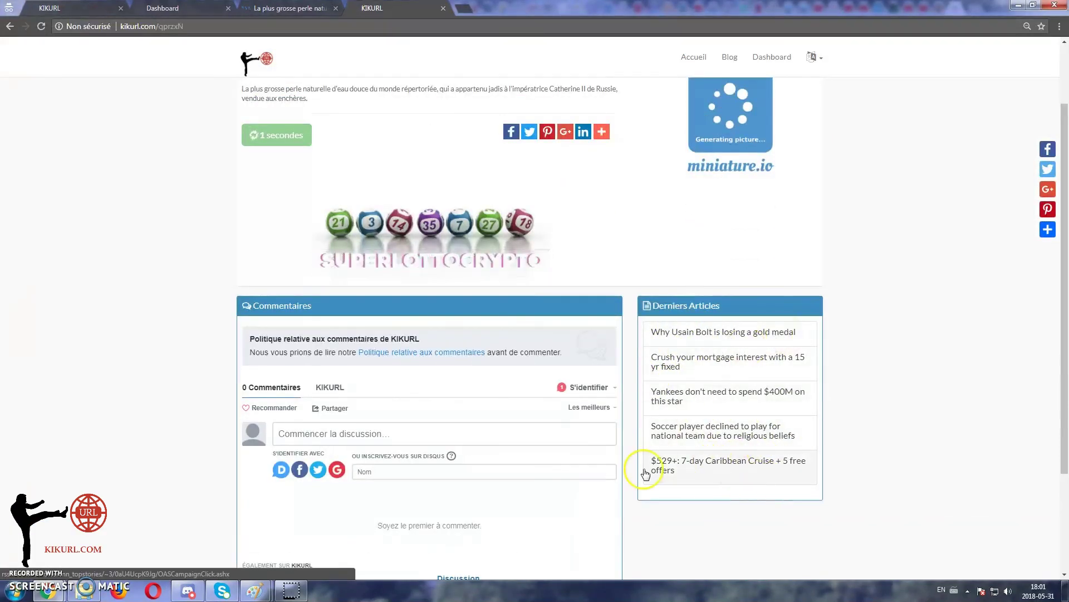
pyautogui.click(430, 433)
pyautogui.scroll(2, 353, 286)
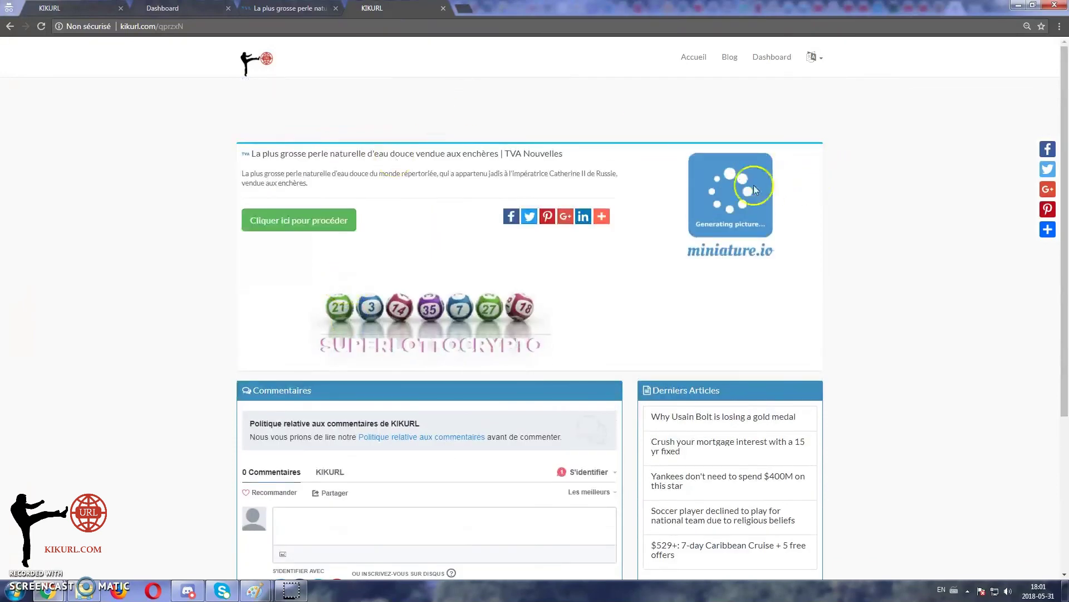